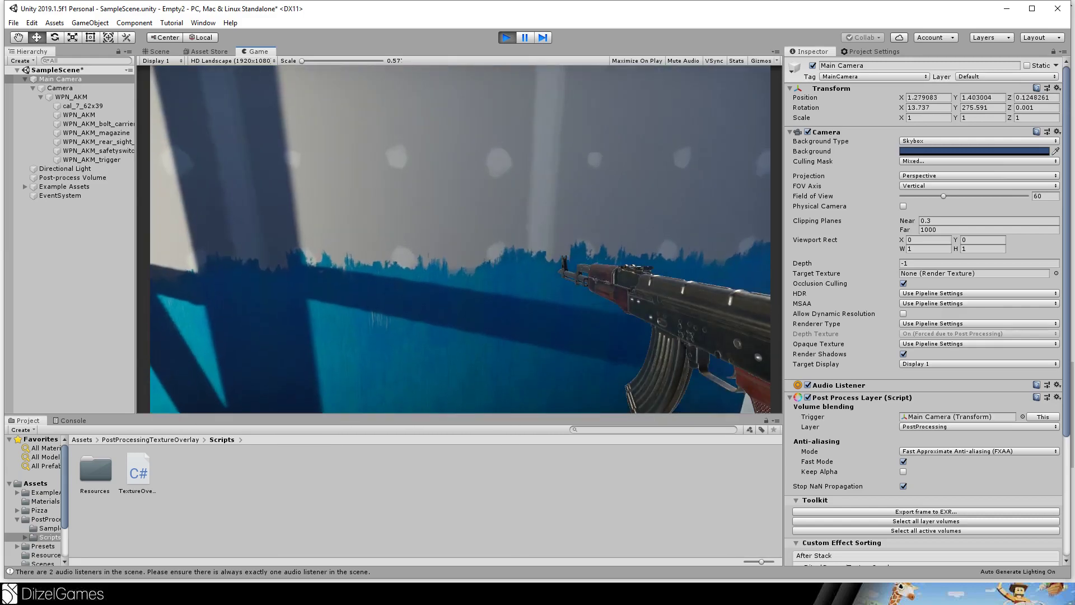
Move the first-person view around the room and up to the wall, inspect the rifle in the Scene view, and stop play mode.
key("s")
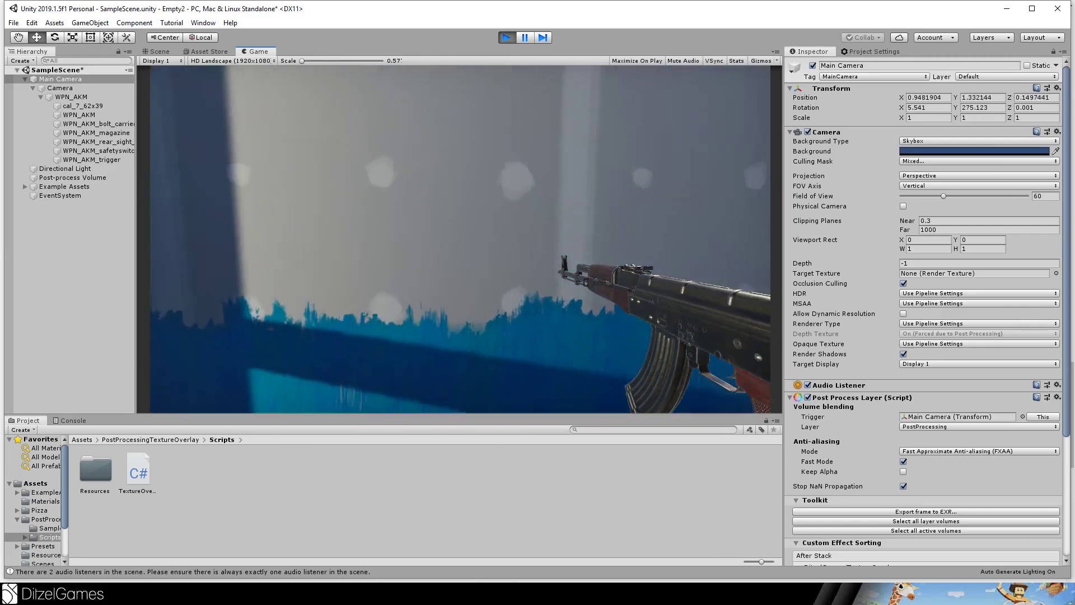
key("w")
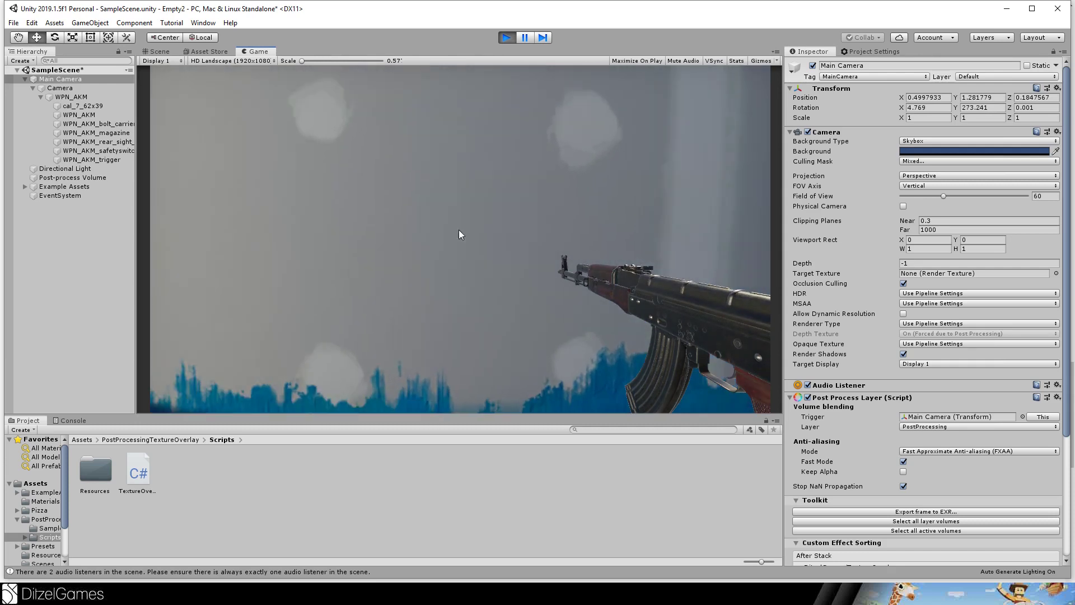
left_click(158, 52)
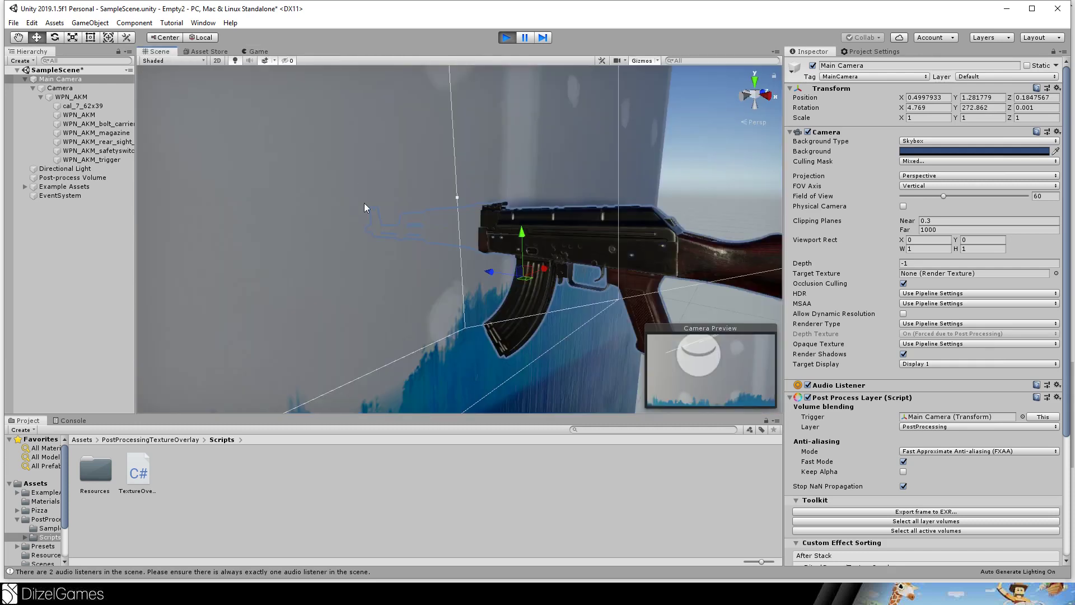
scroll(364, 207, "up", 3)
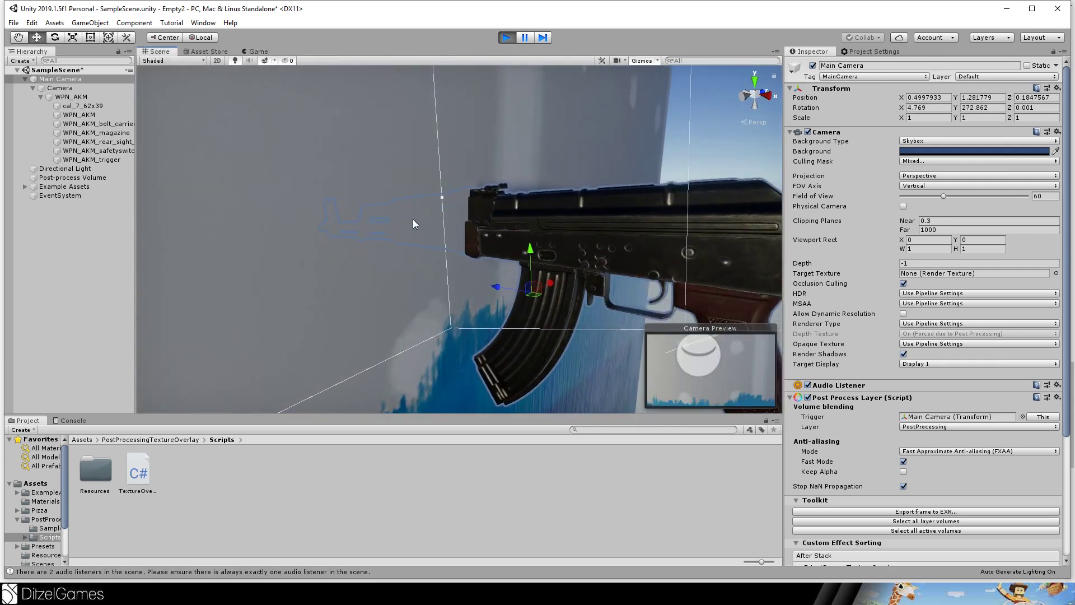
left_click(256, 52)
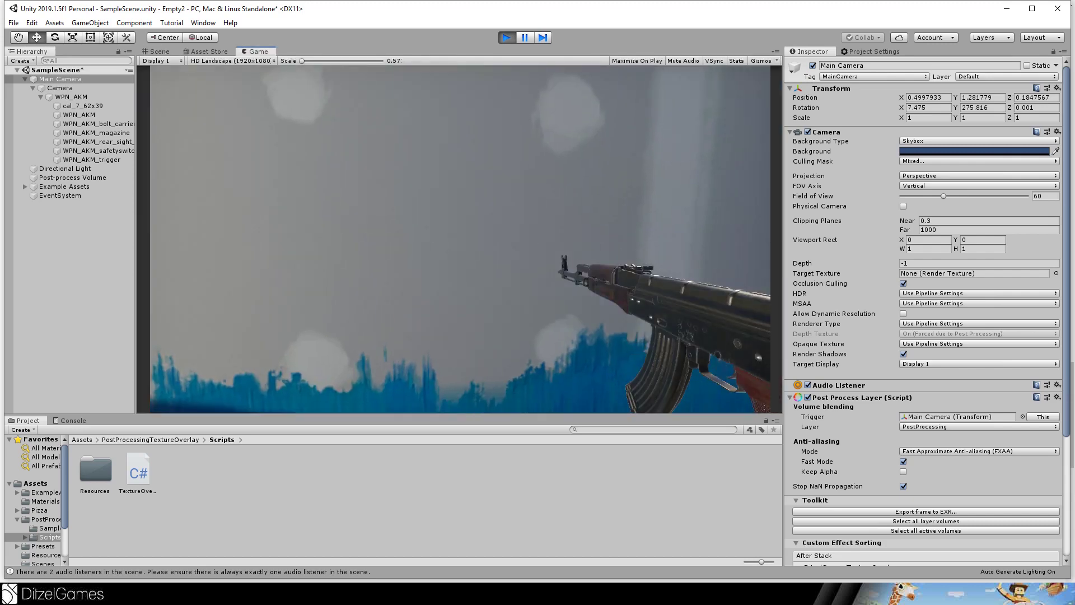
key("s")
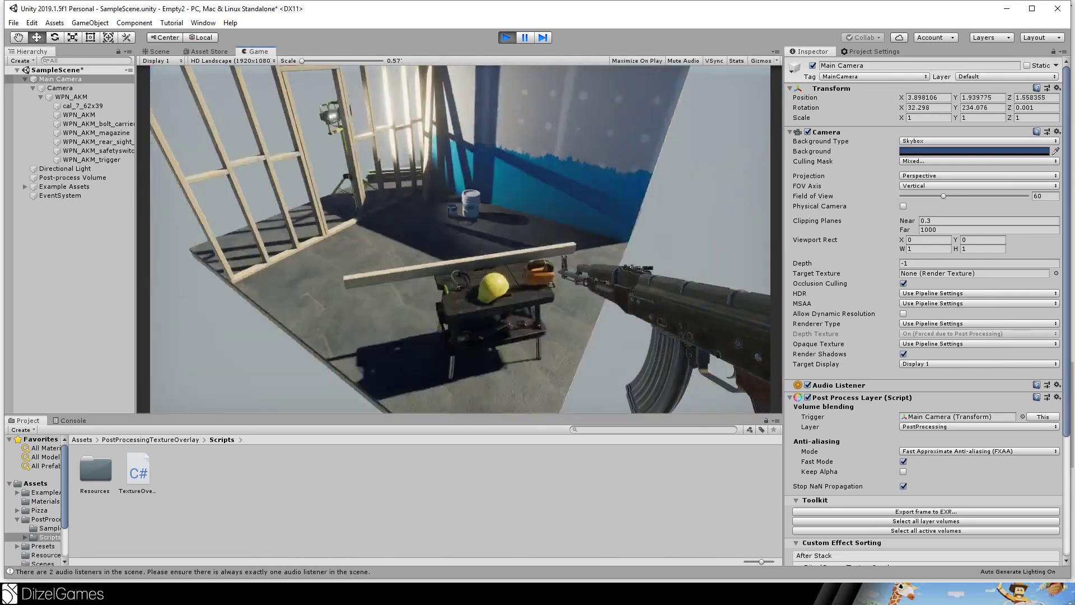
key("w")
key("w")
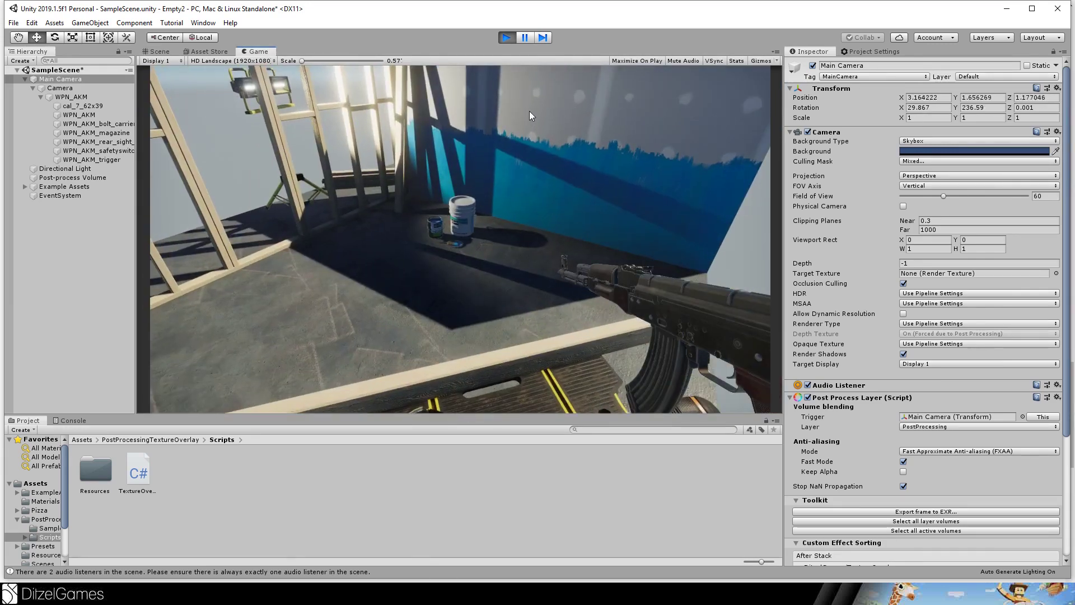
left_click(511, 36)
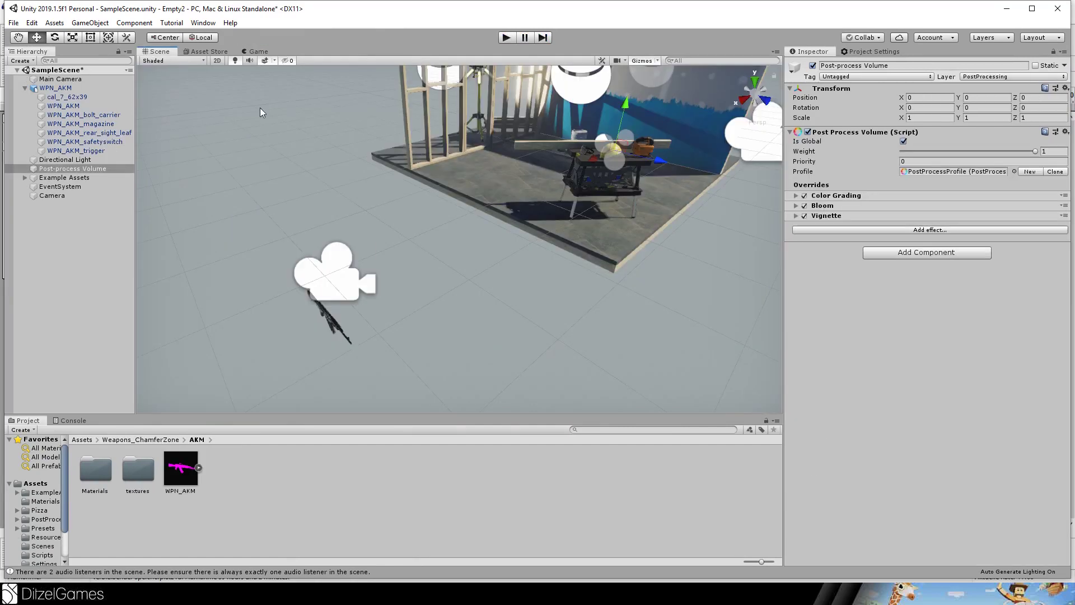
Add a new layer named FPS as User Layer 10.
scroll(444, 276, "up", 2)
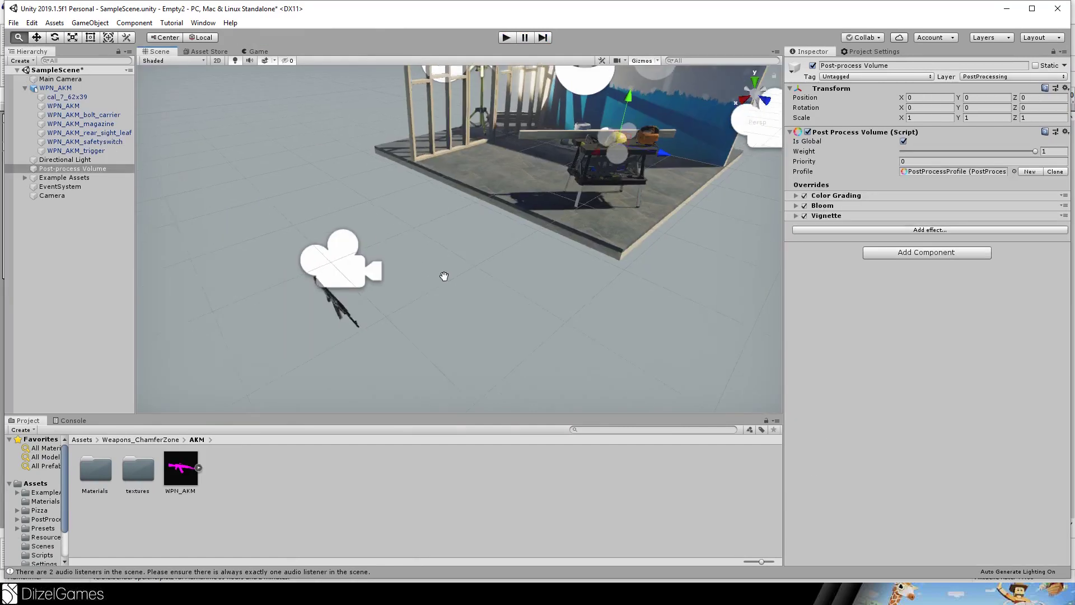
middle_click_drag(444, 276, 504, 255)
left_click(498, 234)
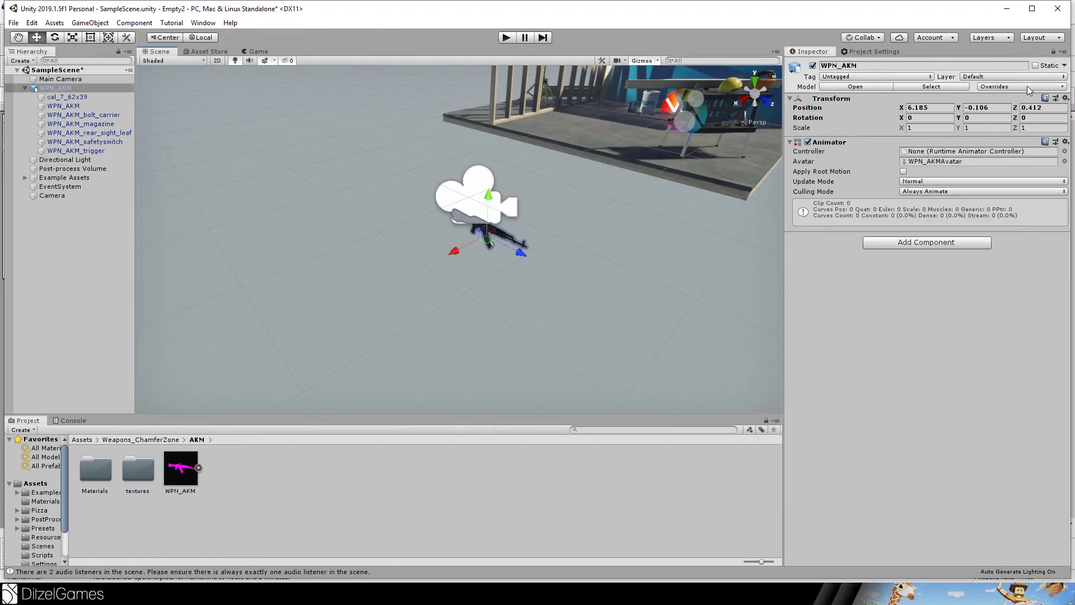
left_click(1028, 87)
left_click(1009, 85)
left_click(1009, 75)
left_click(1005, 174)
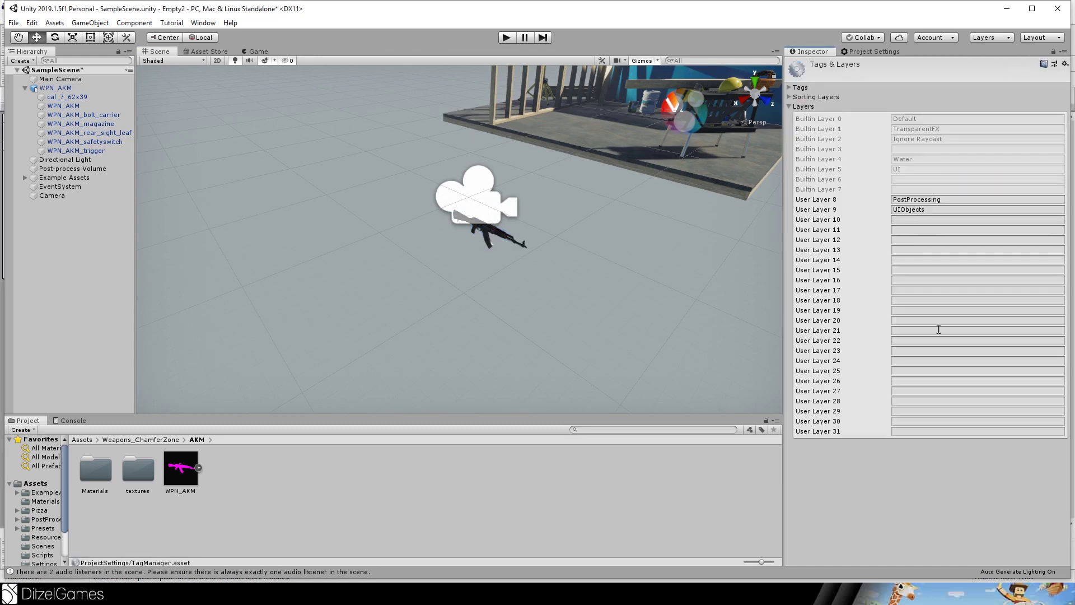
left_click(915, 221)
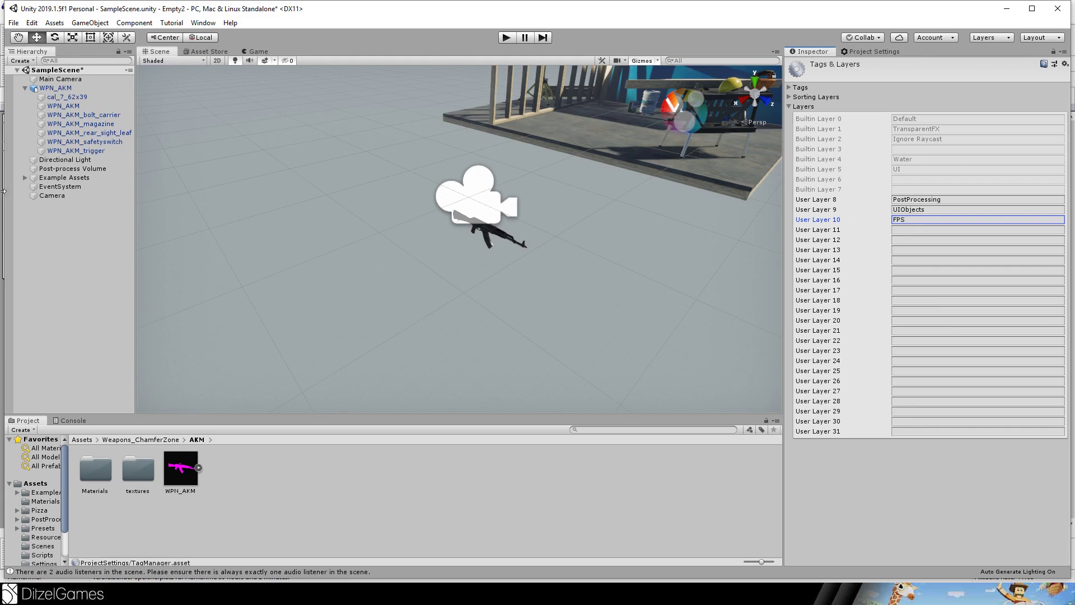
Assign the WPN_AKM object and all its child parts to the FPS layer.
left_click(55, 88)
left_click(76, 150, "shift")
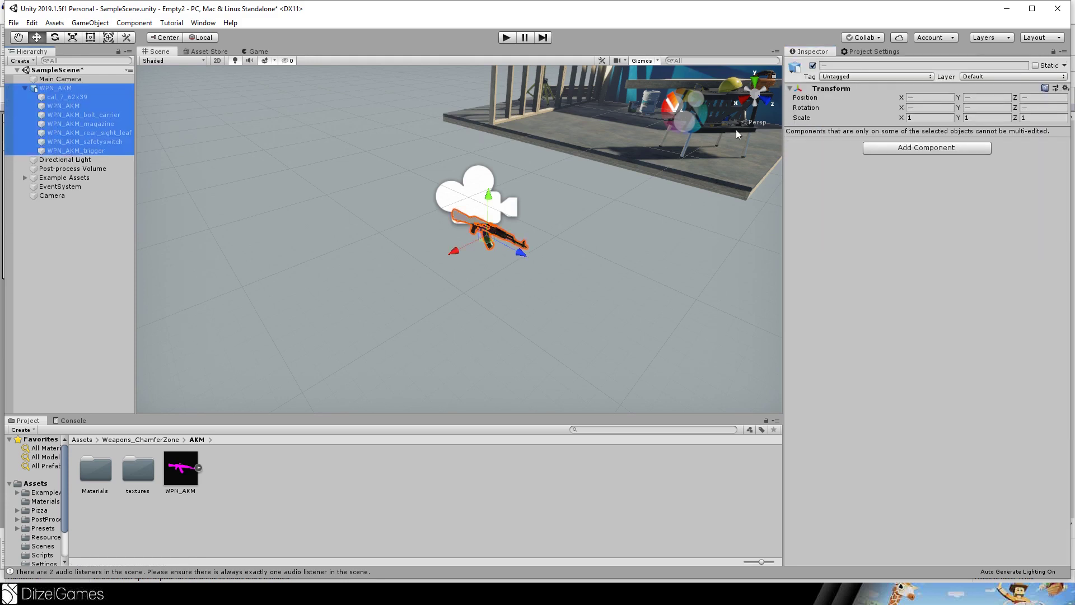
left_click(1003, 76)
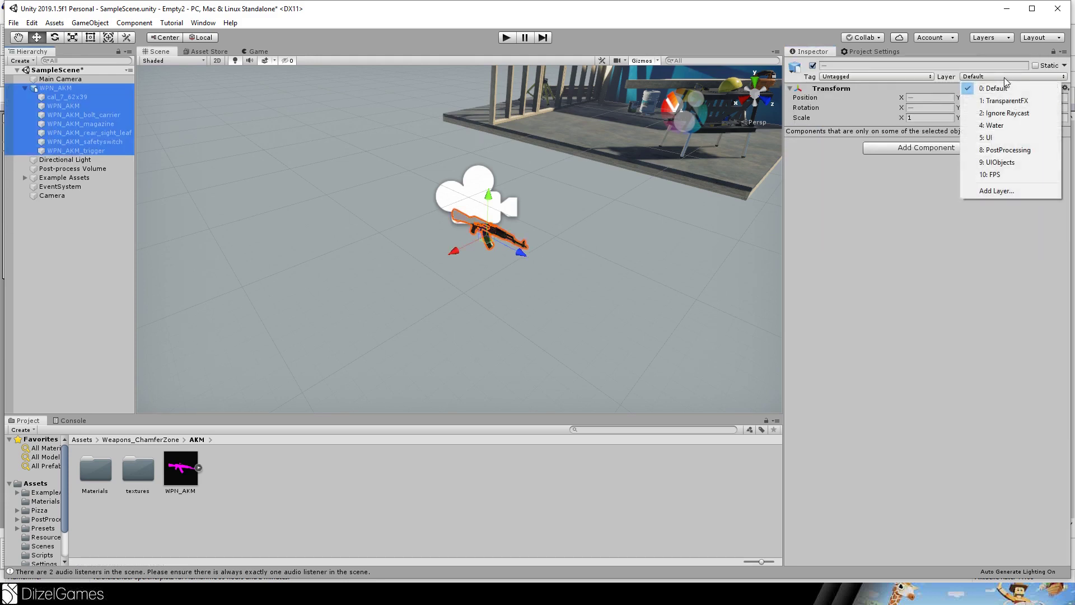
left_click(1009, 174)
left_click(561, 317)
Restrict the culling mask of the separate weapon Camera to the FPS layer only.
left_click(56, 196)
middle_click_drag(511, 178, 435, 210)
scroll(435, 209, "down", 6)
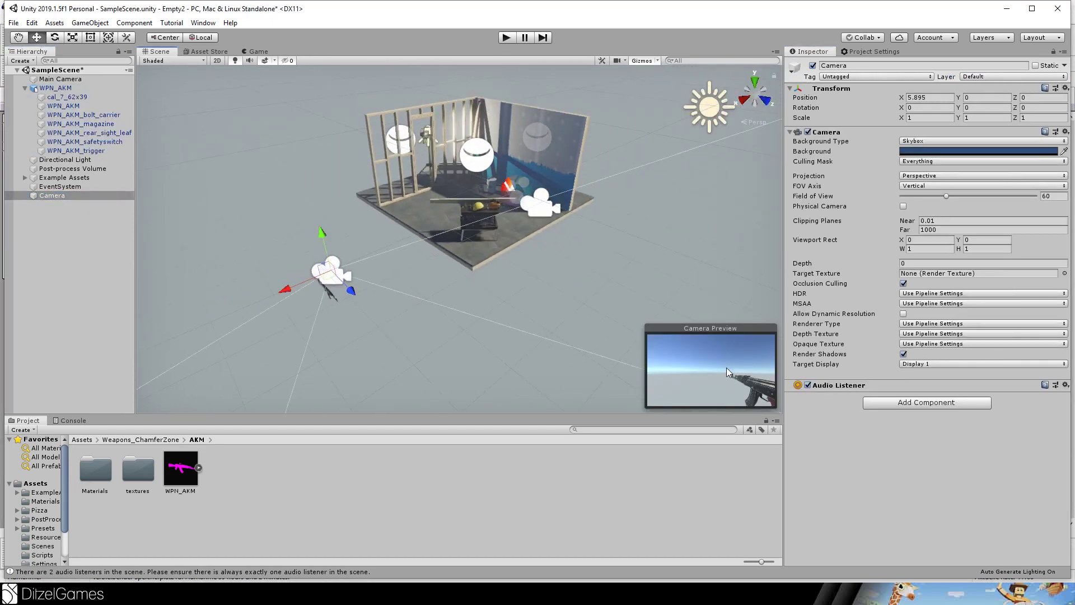
left_click(258, 51)
left_click(158, 51)
scroll(400, 190, "up", 5)
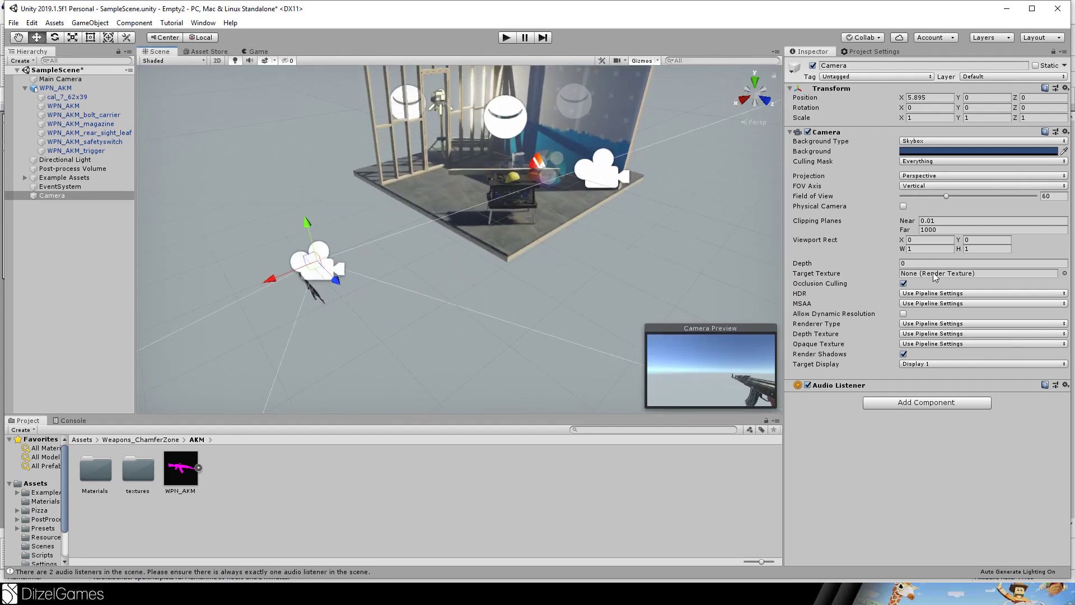
left_click(916, 161)
left_click(931, 174)
left_click(924, 161)
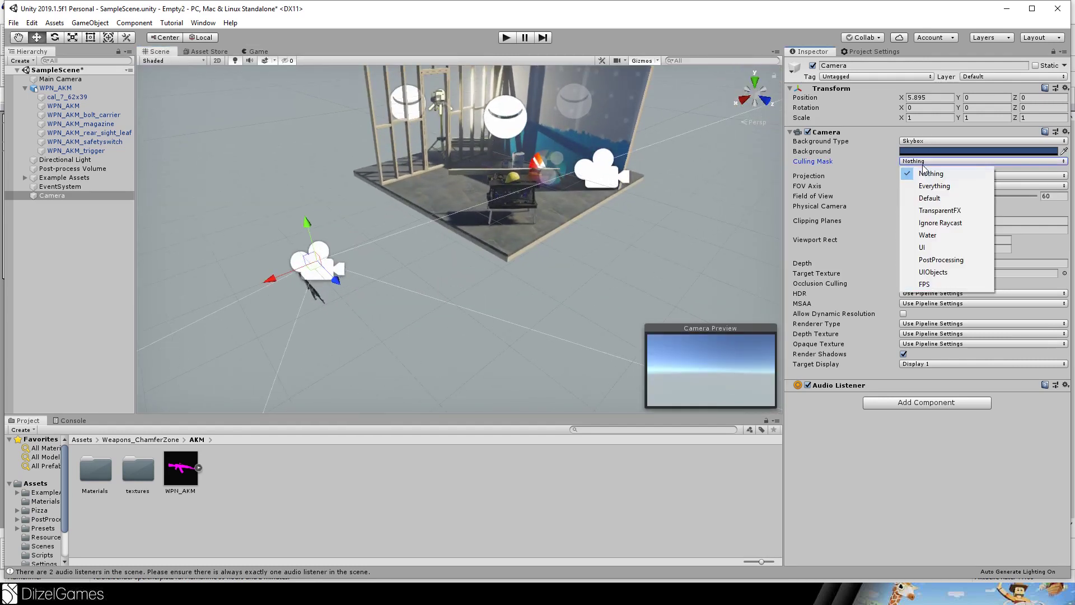
left_click(947, 284)
Try Solid Color and Don't Care as the weapon camera's background type, keep Don't Care, and compare the Game view with the camera briefly deactivated.
middle_click_drag(377, 239, 544, 183)
scroll(544, 183, "up", 4)
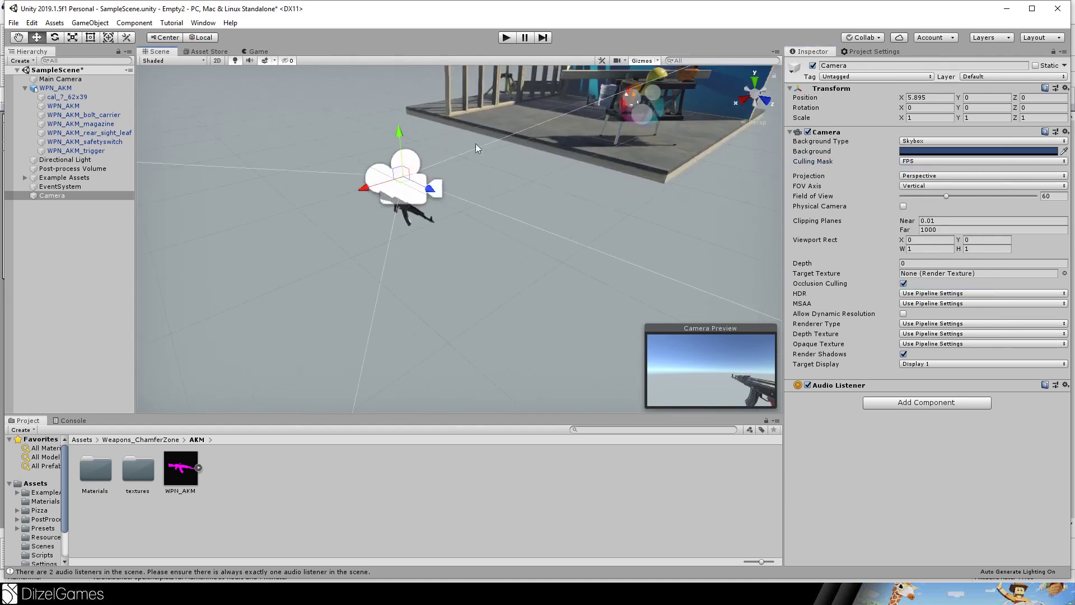
left_click(255, 52)
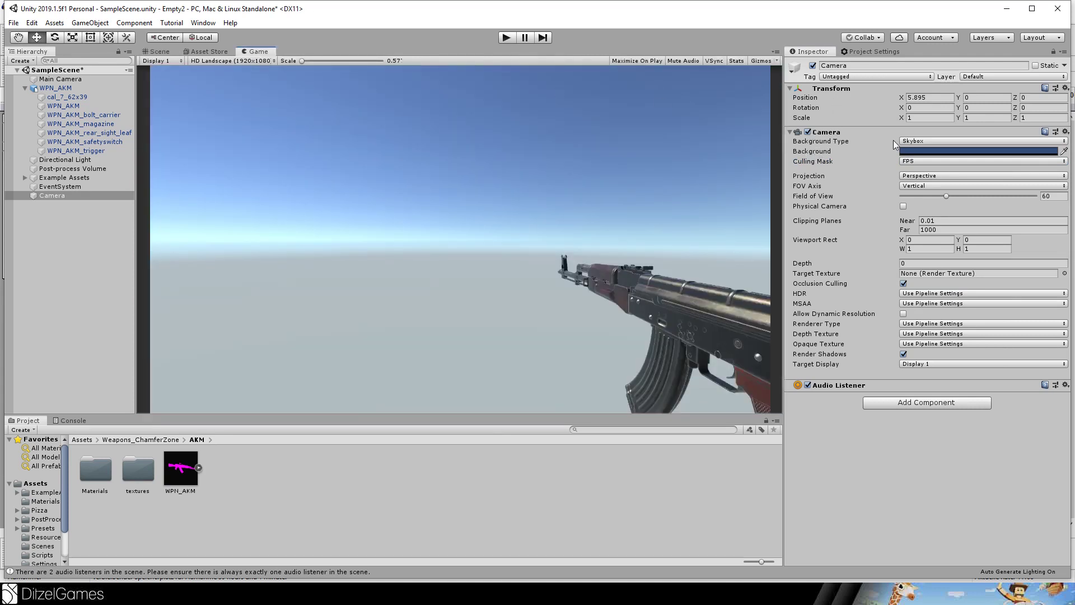
left_click(906, 140)
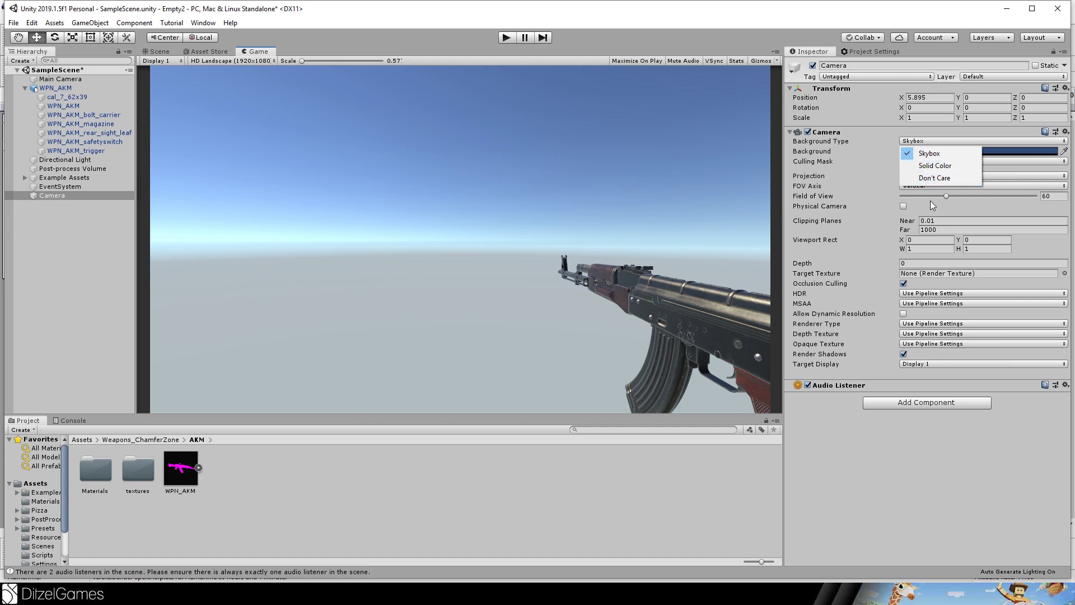
left_click(941, 165)
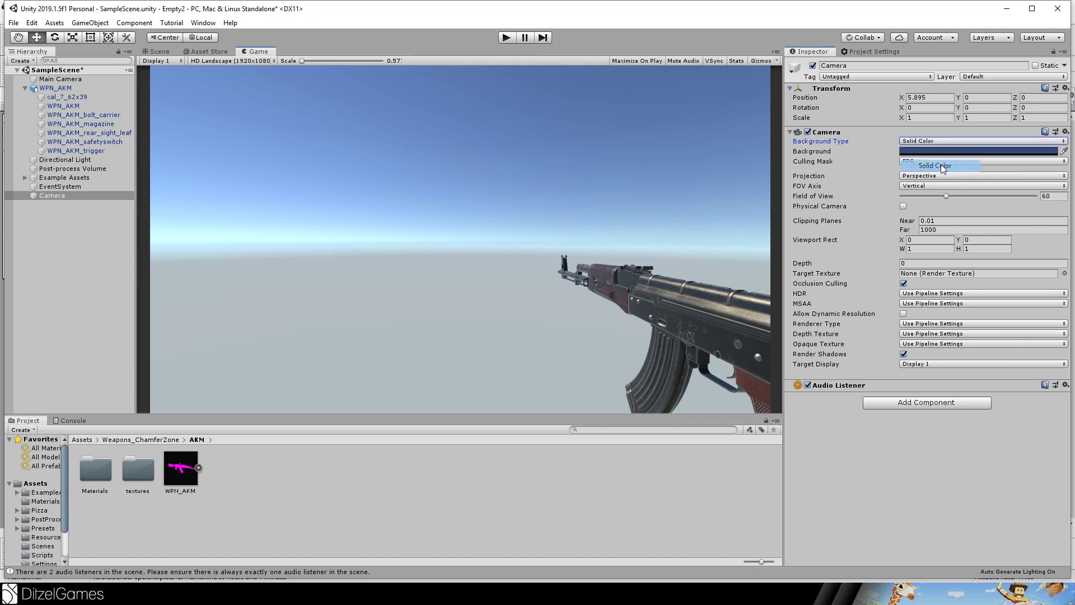
left_click(913, 141)
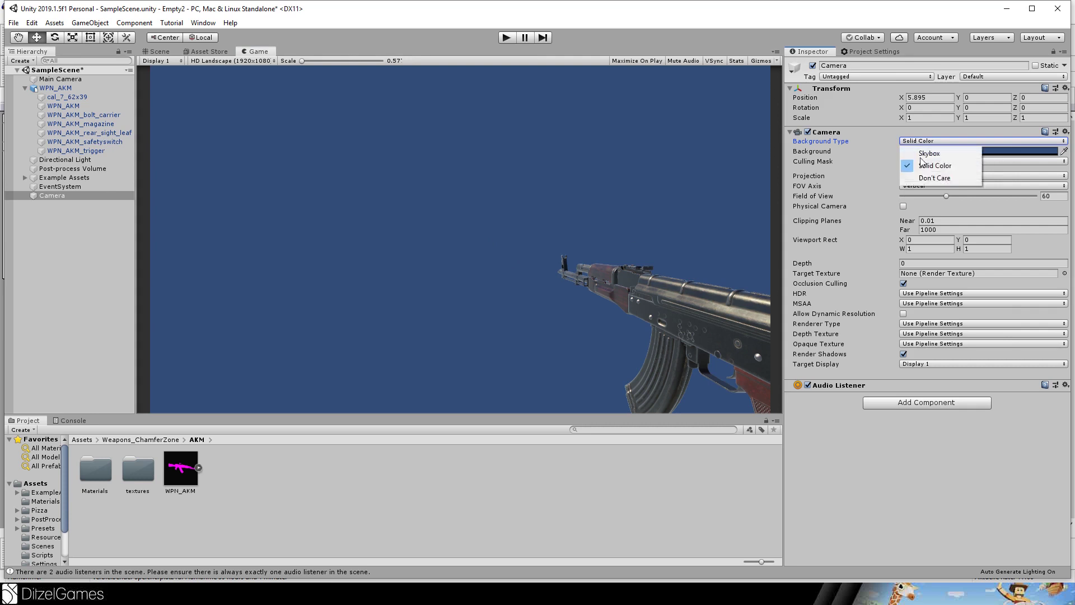
left_click(926, 180)
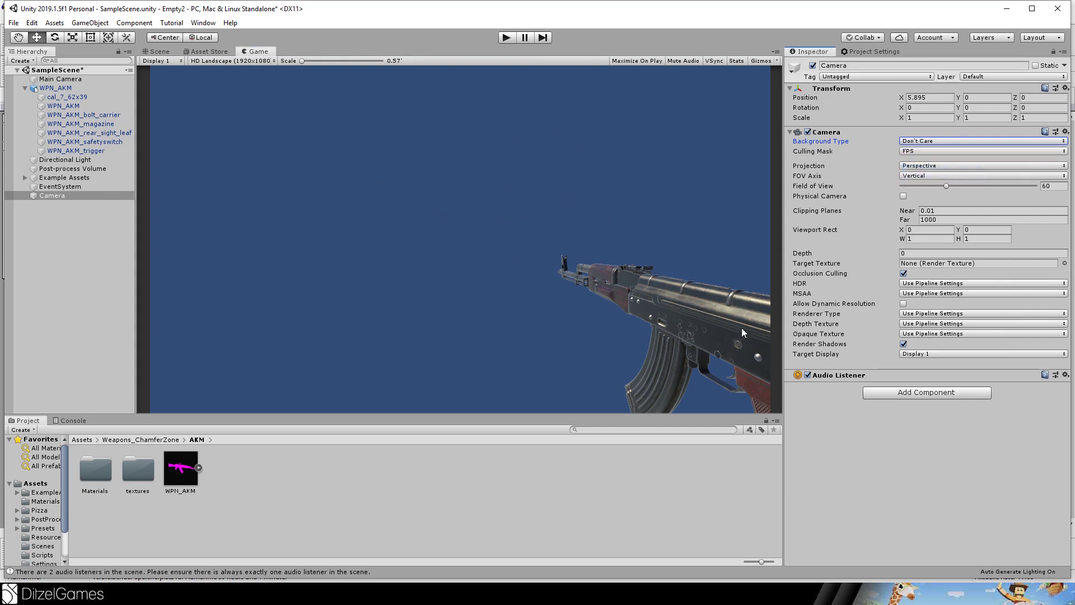
left_click(812, 65)
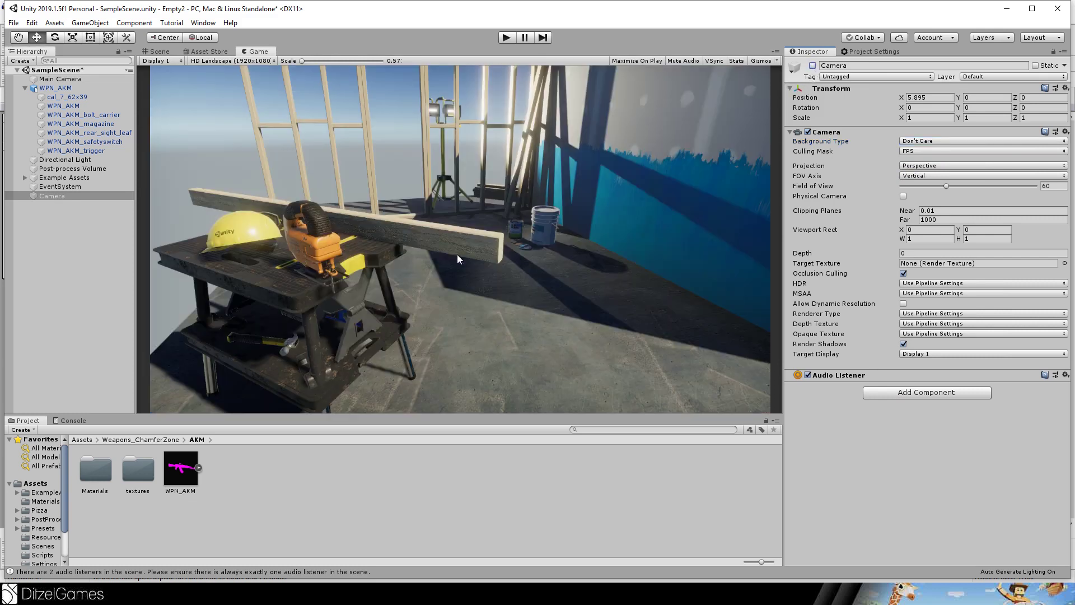
left_click(812, 65)
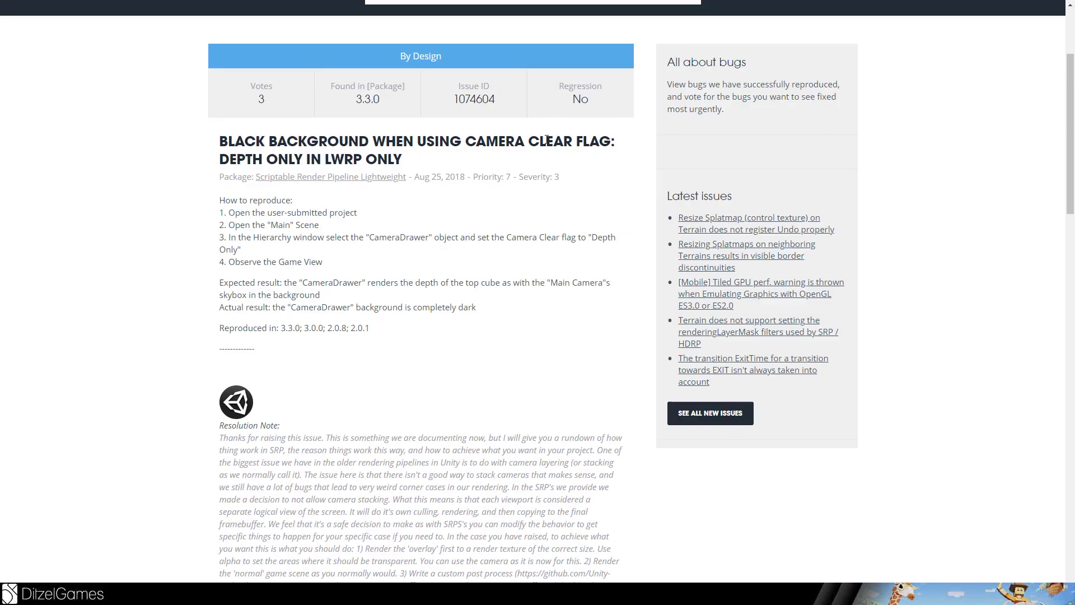
Switch to the Unity issue page on camera clear flags in LWRP and examine the resolution note's render texture and custom post process workaround.
left_click_drag(529, 141, 593, 137)
left_click_drag(258, 163, 400, 162)
scroll(451, 176, "down", 6)
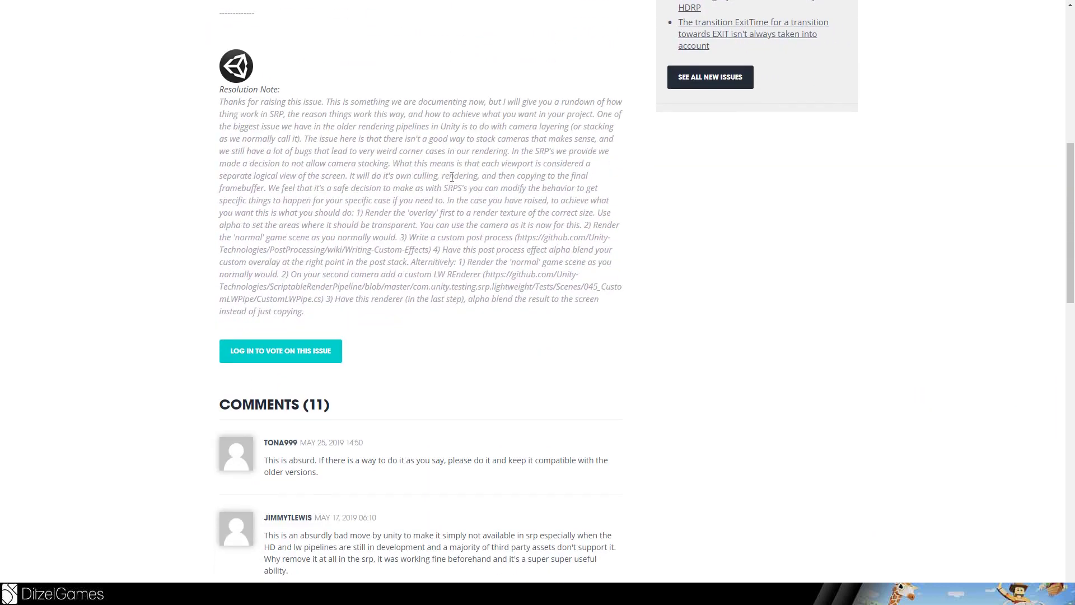
scroll(550, 277, "up", 5, "ctrl")
scroll(367, 259, "up", 5)
scroll(364, 235, "down", 5)
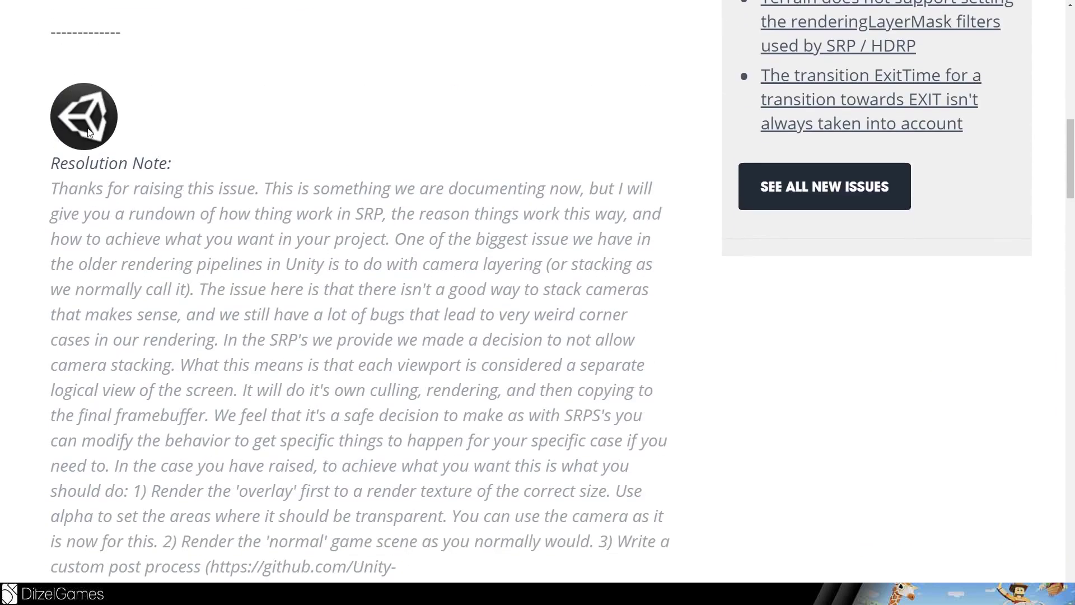
left_click_drag(159, 265, 477, 258)
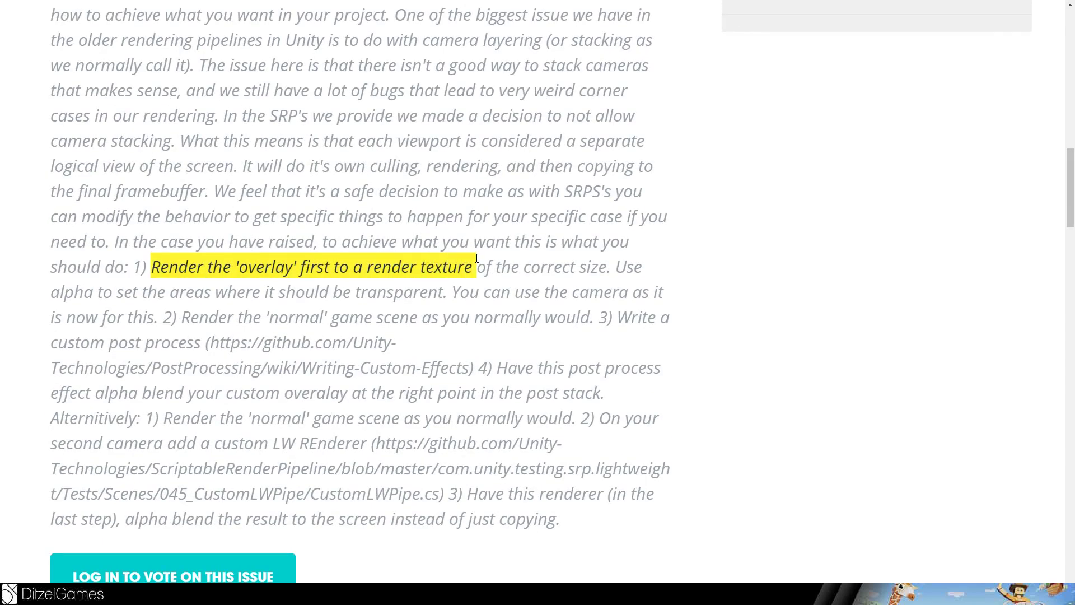
left_click_drag(183, 316, 224, 343)
left_click_drag(497, 370, 356, 390)
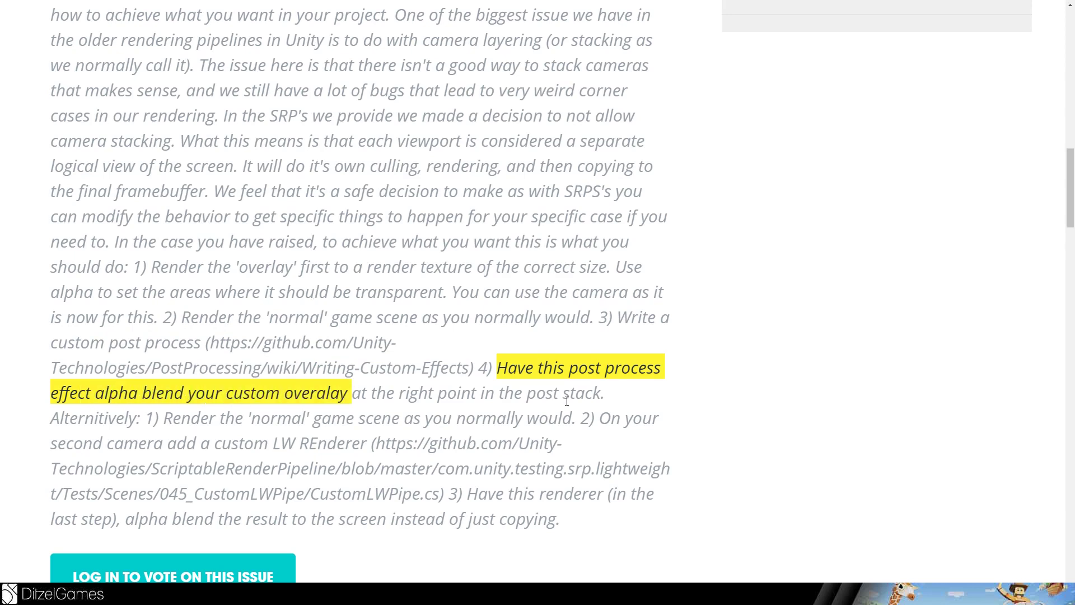
Read through the user comments below the issue about missing camera stacking.
scroll(347, 299, "down", 10)
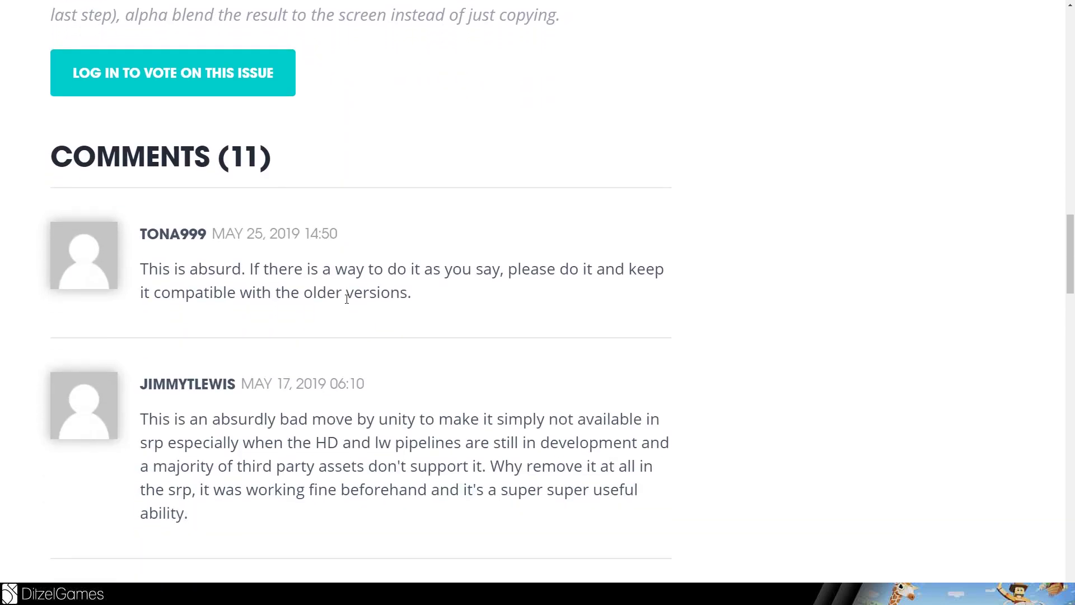
scroll(347, 298, "down", 1)
left_click_drag(153, 160, 259, 161)
scroll(259, 161, "down", 2)
left_click_drag(158, 195, 453, 196)
scroll(384, 267, "down", 3)
scroll(384, 267, "down", 1)
left_click_drag(148, 189, 340, 189)
scroll(335, 224, "down", 3)
left_click_drag(140, 150, 559, 244)
scroll(593, 314, "down", 2)
left_click_drag(180, 336, 325, 497)
scroll(322, 240, "down", 7)
scroll(322, 241, "down", 10)
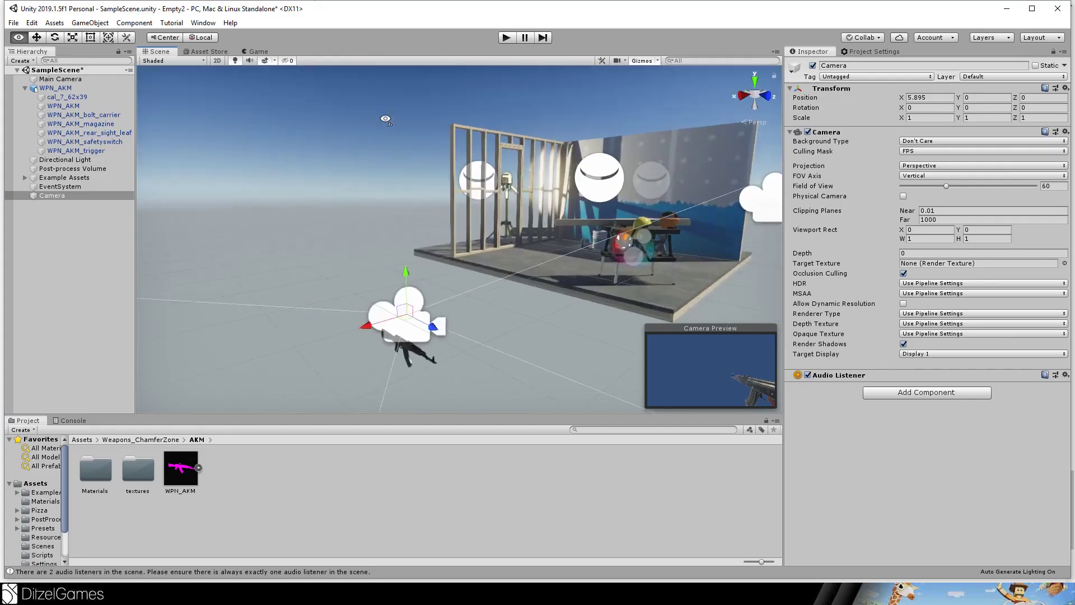
Create a render texture named FPS in the root Assets folder.
right_click_drag(414, 302, 435, 185)
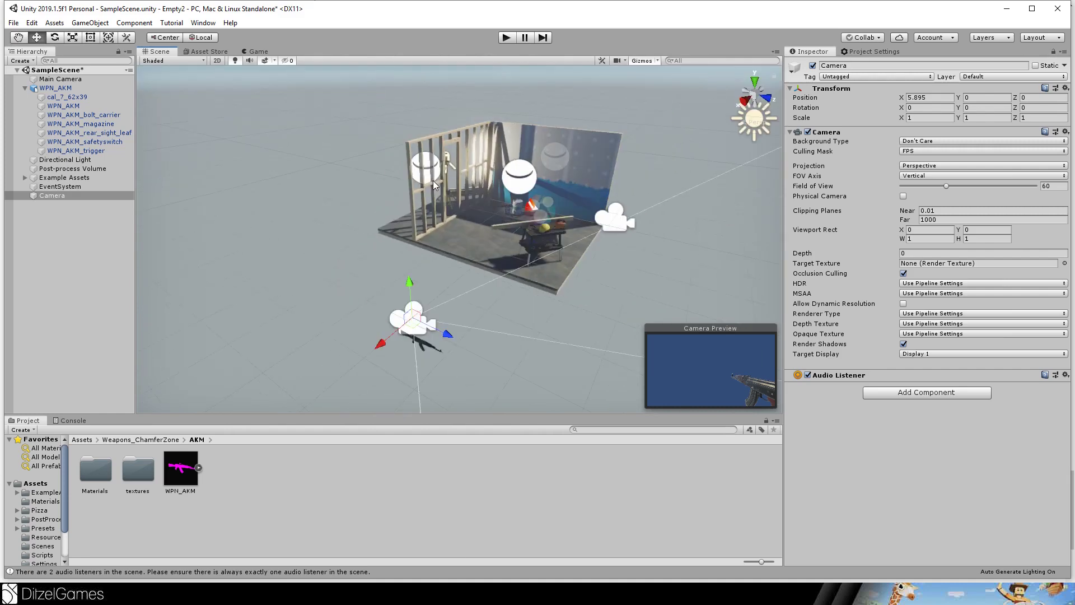
left_click(82, 439)
left_click(320, 514)
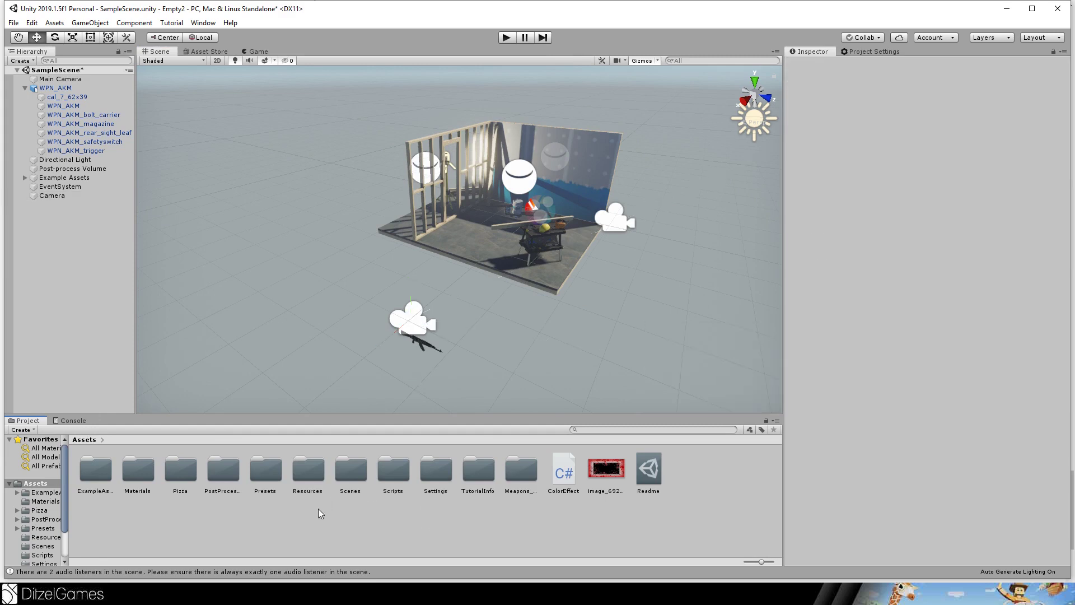
right_click(320, 513)
mouse_move(386, 249)
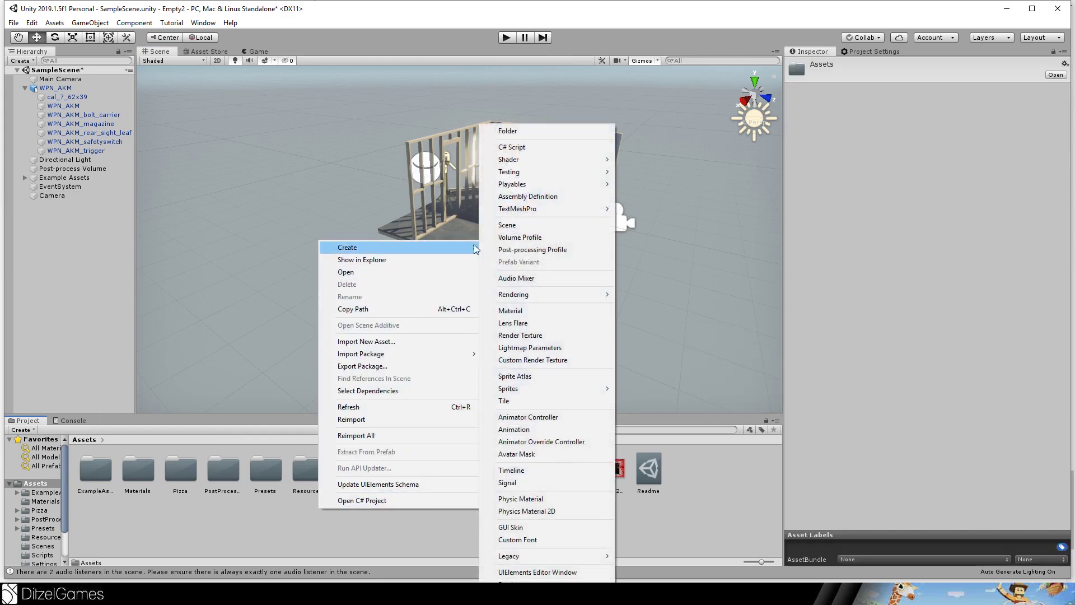
left_click(548, 336)
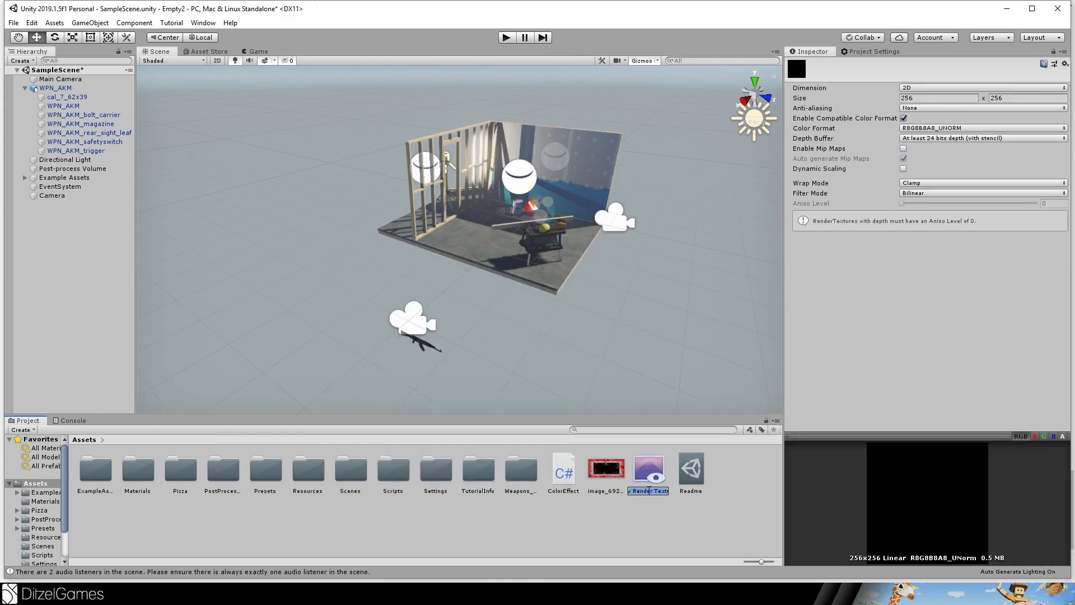
type("FPS")
key("Return")
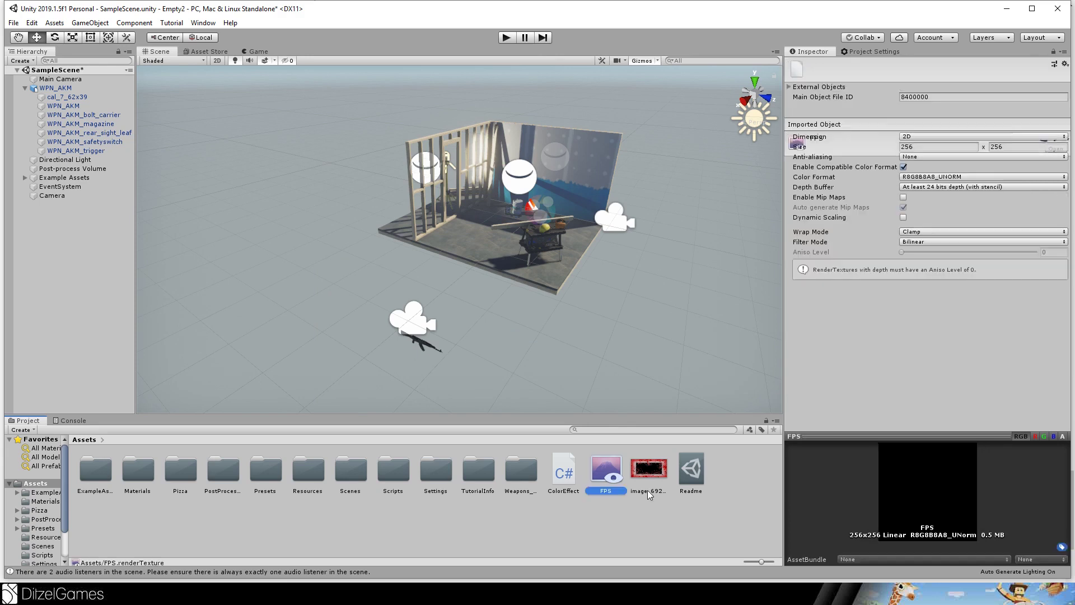
Assign the FPS render texture as the weapon Camera's target texture and set the texture's size to 1920 x 1080.
left_click(66, 195)
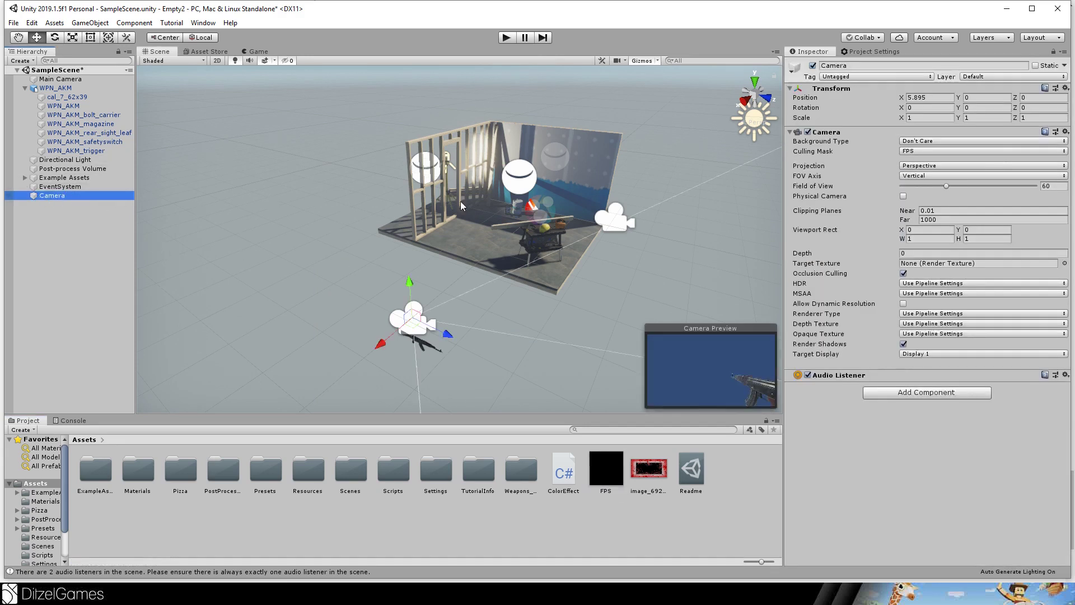
left_click_drag(606, 477, 935, 268)
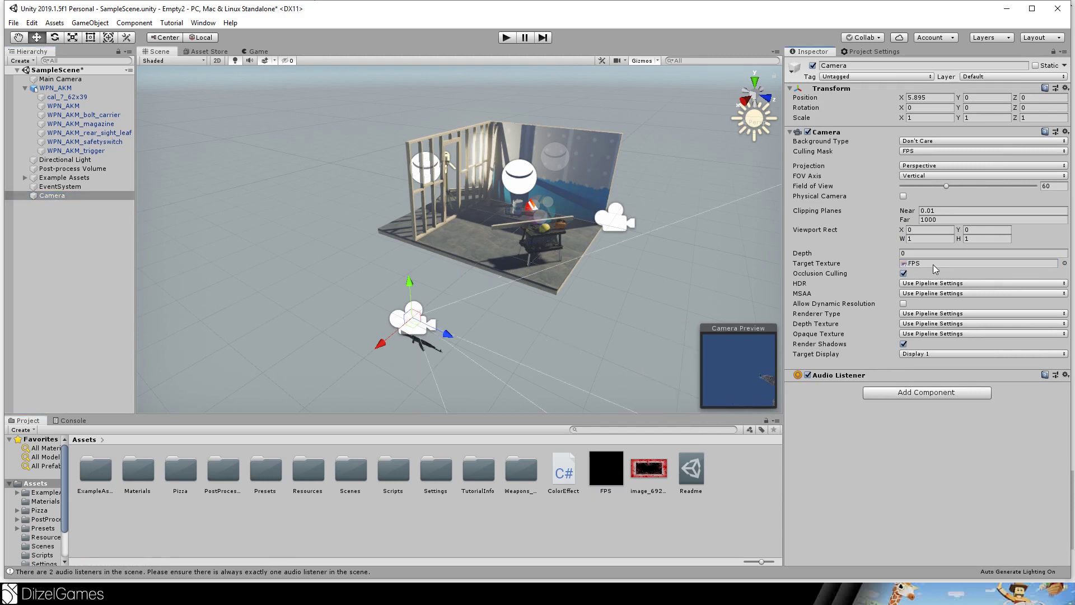
left_click(595, 482)
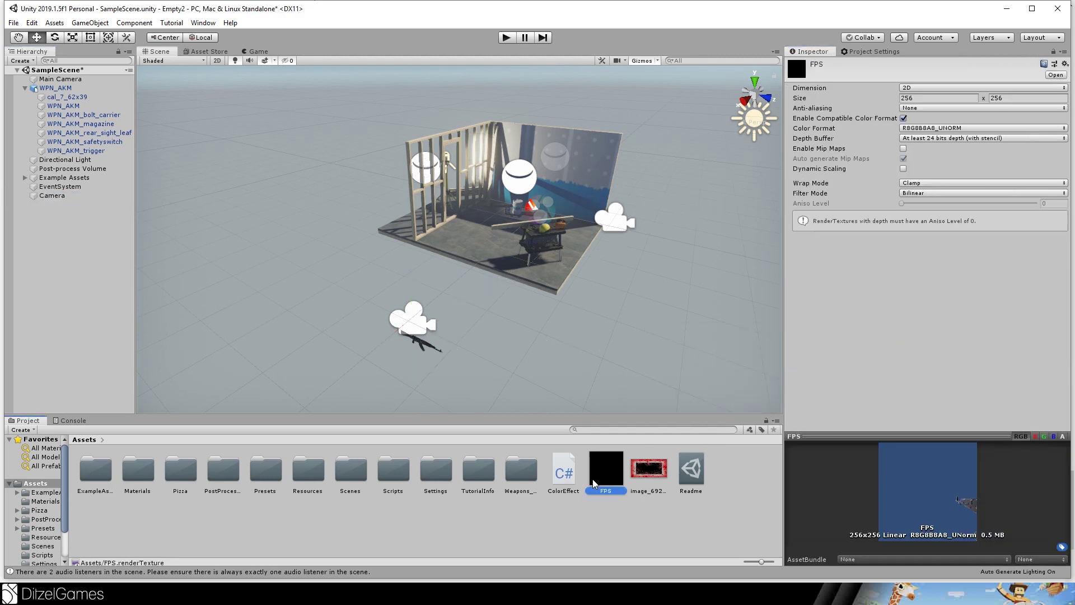
left_click(967, 494)
left_click(917, 99)
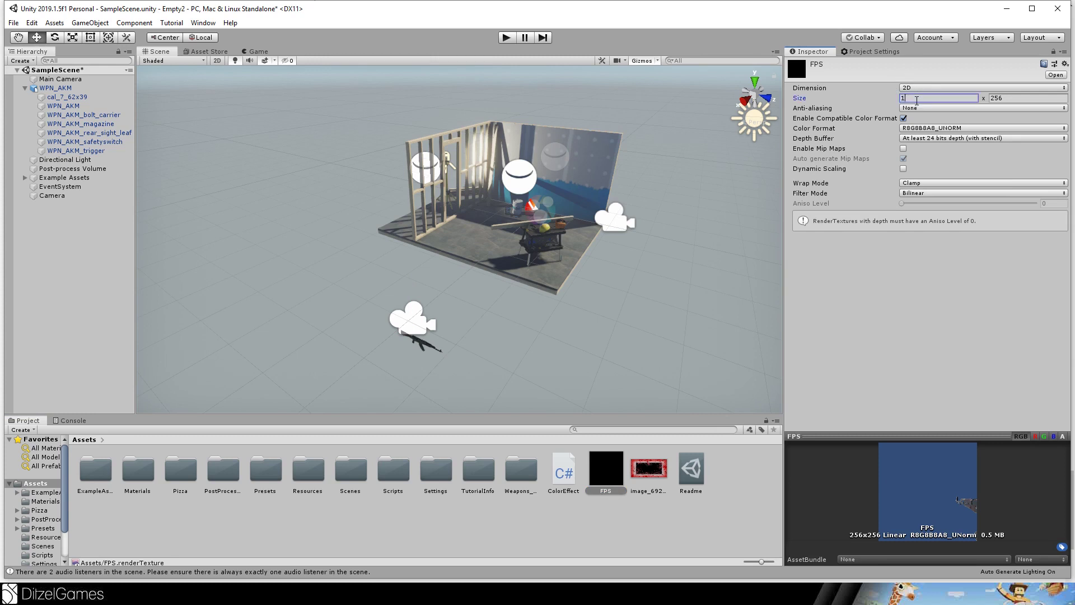
key("Tab")
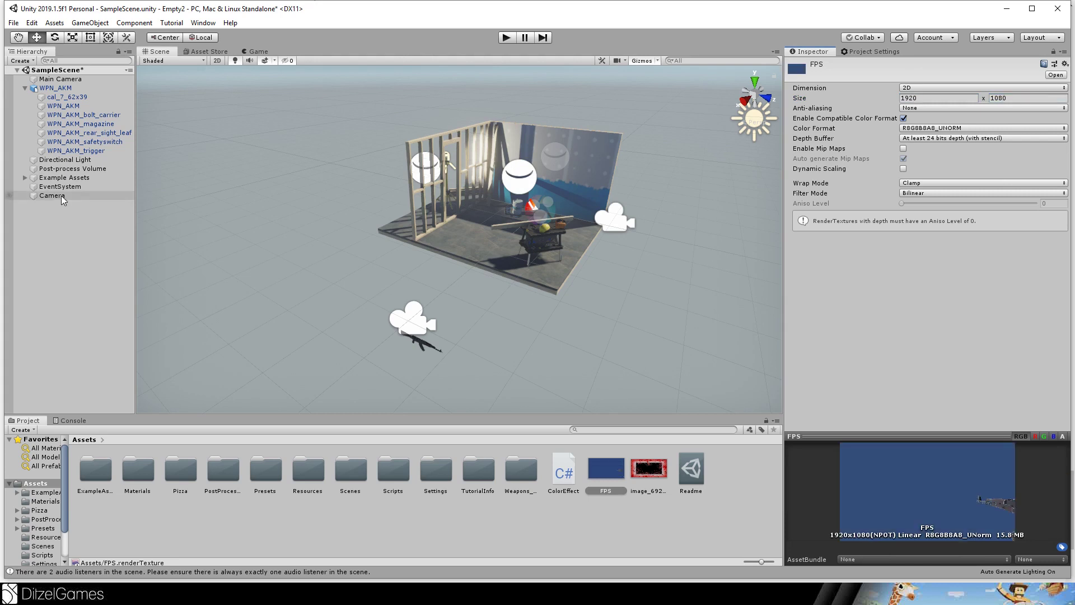
Add the DitzelGames TextureOverlay effect to the Post-process Volume and point out the PostProcessingTextureOverlay folder in the project assets.
left_click(72, 169)
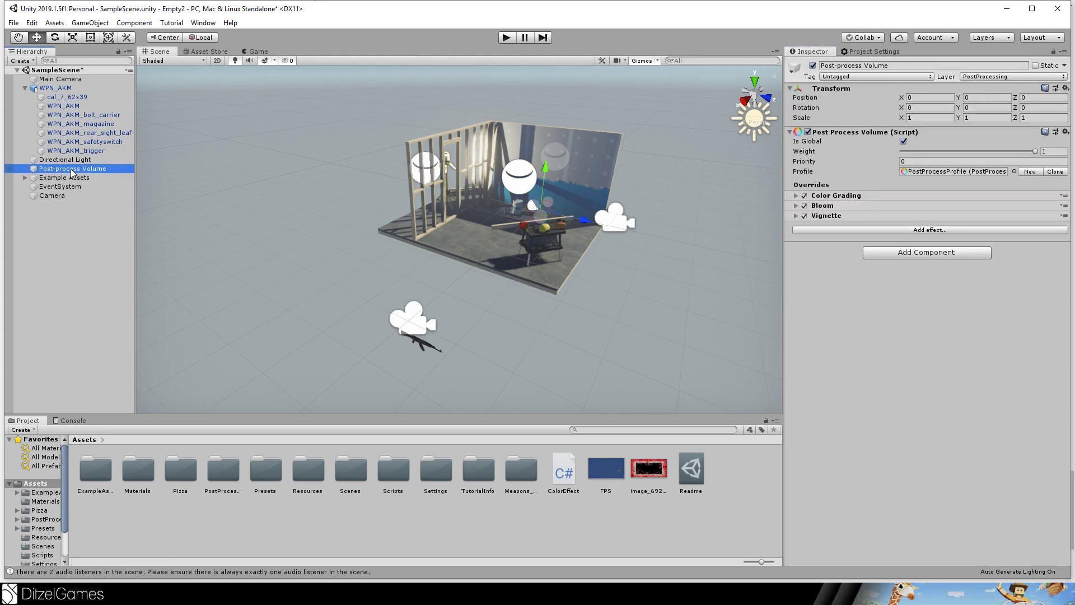
left_click(915, 231)
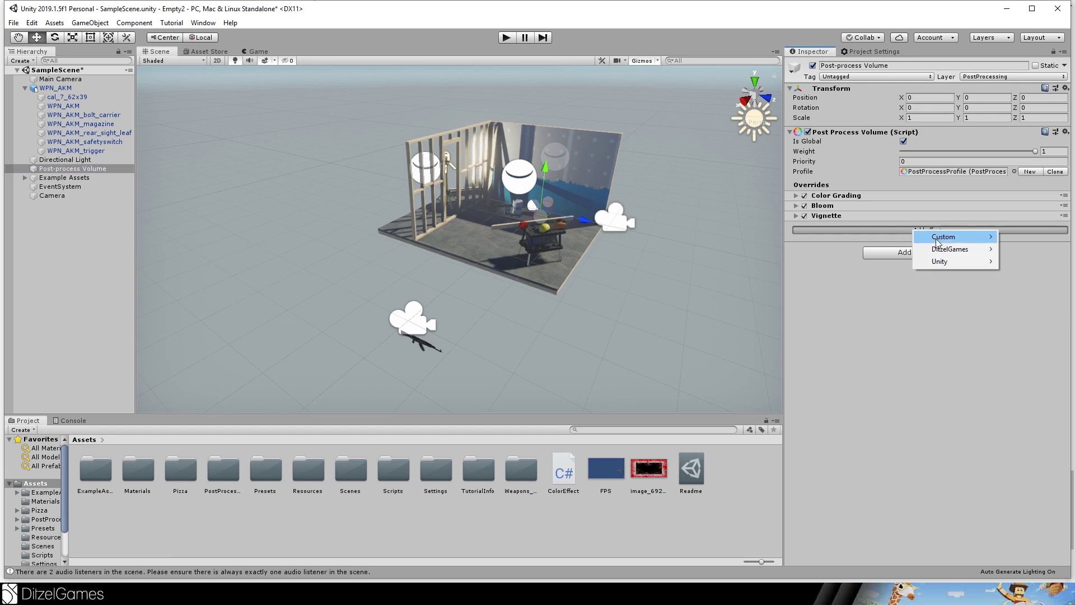
mouse_move(940, 256)
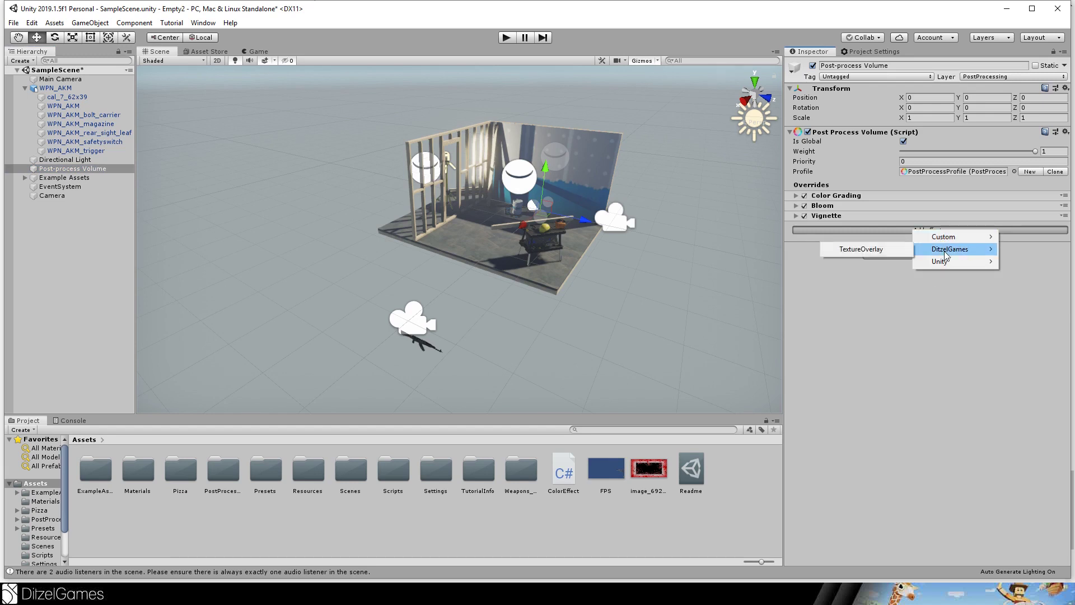
left_click(892, 248)
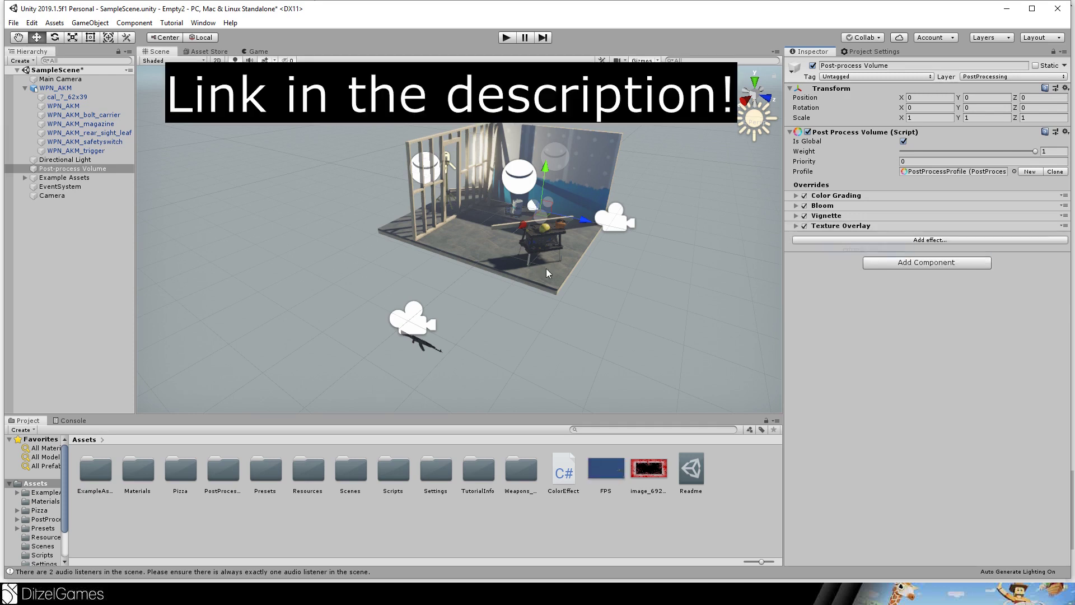
left_click(224, 476)
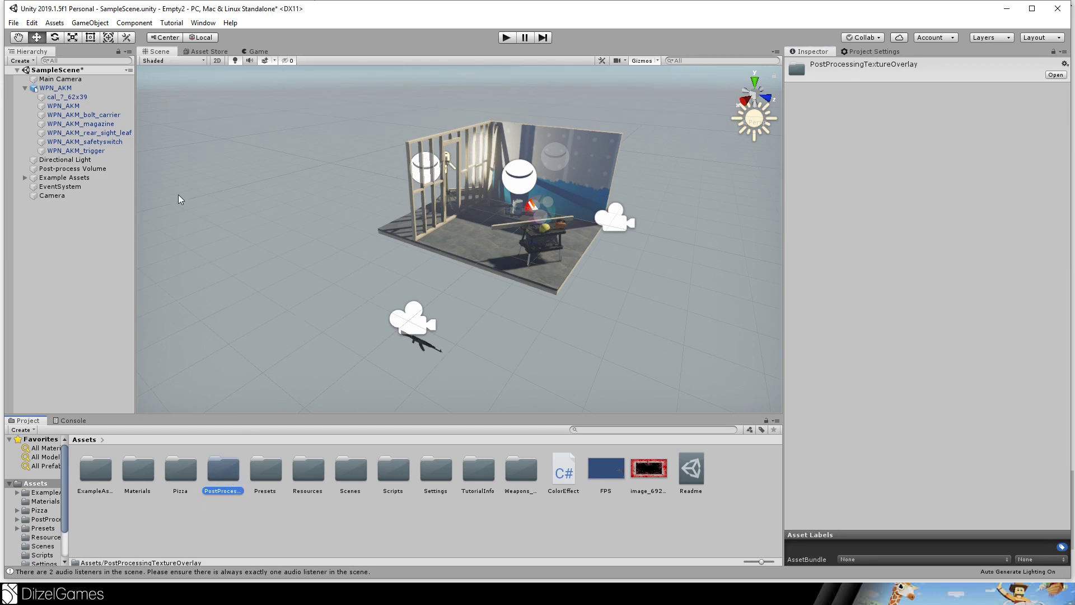
Set the FPS render texture as the Texture of the Post-process Volume's Texture Overlay effect.
left_click(84, 168)
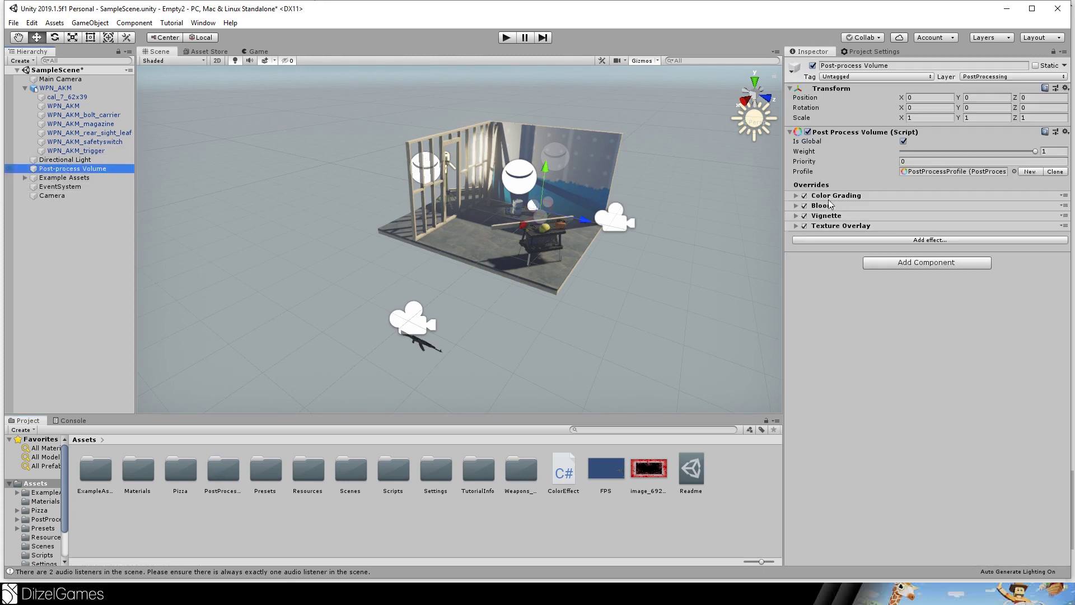
left_click(795, 225)
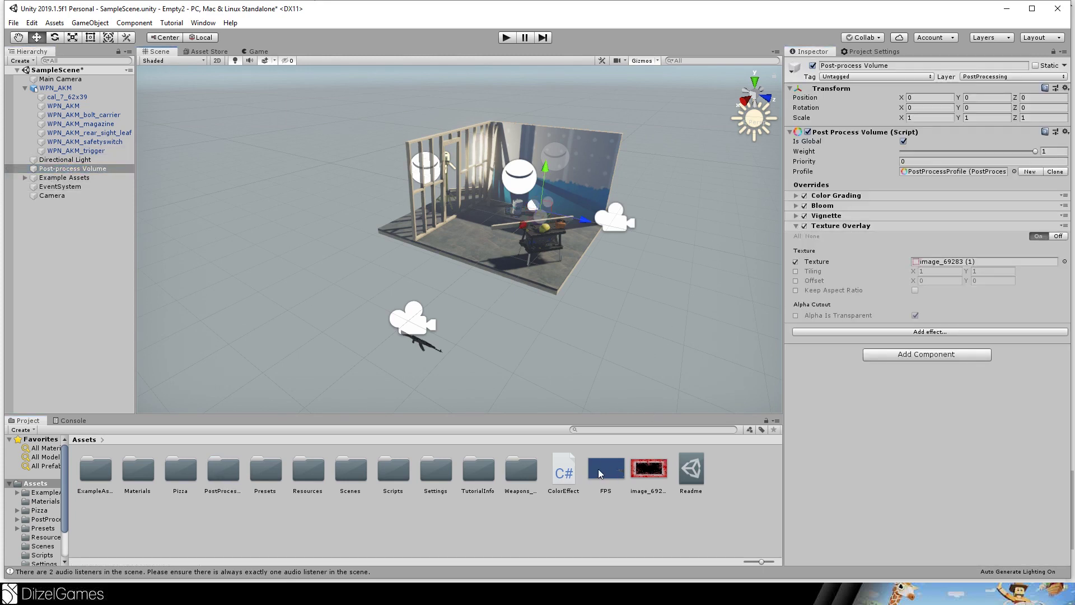
left_click_drag(599, 474, 918, 263)
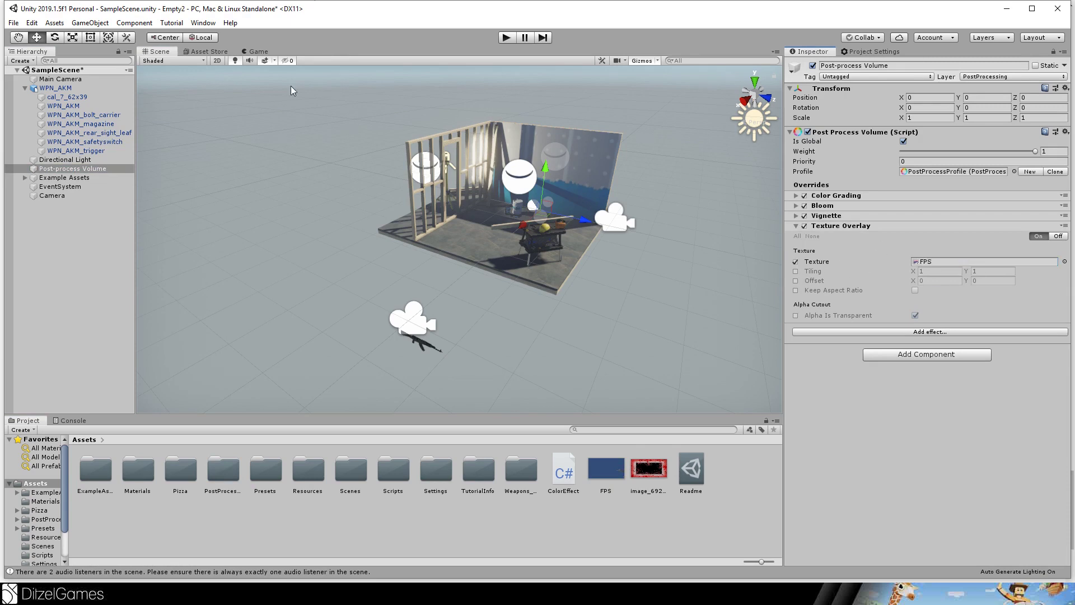
Check the rifle overlay in the Game view, then run the scene and move the view around.
left_click(259, 52)
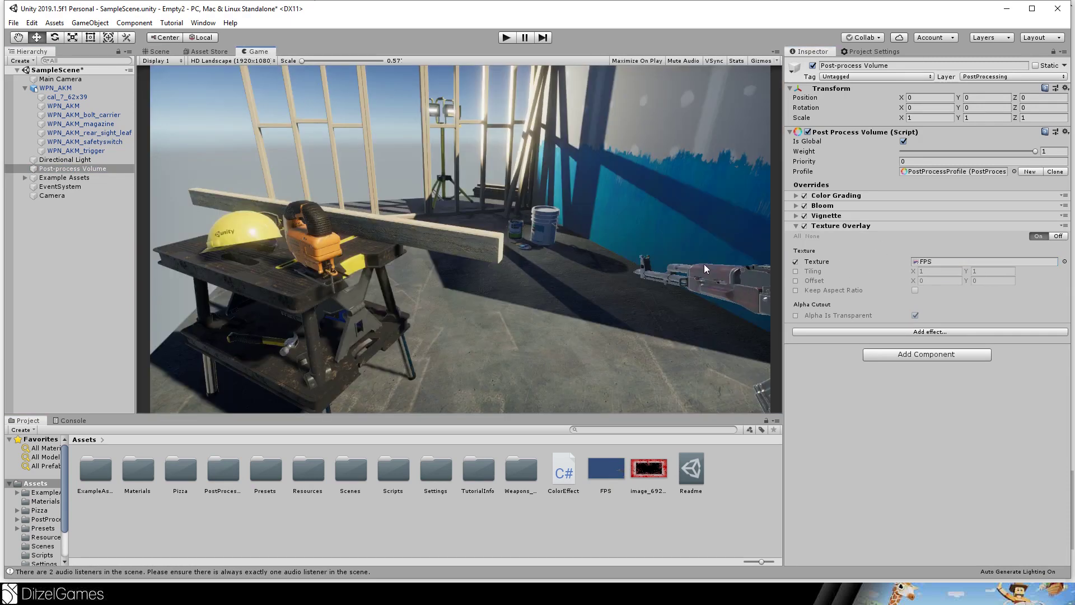
left_click(506, 38)
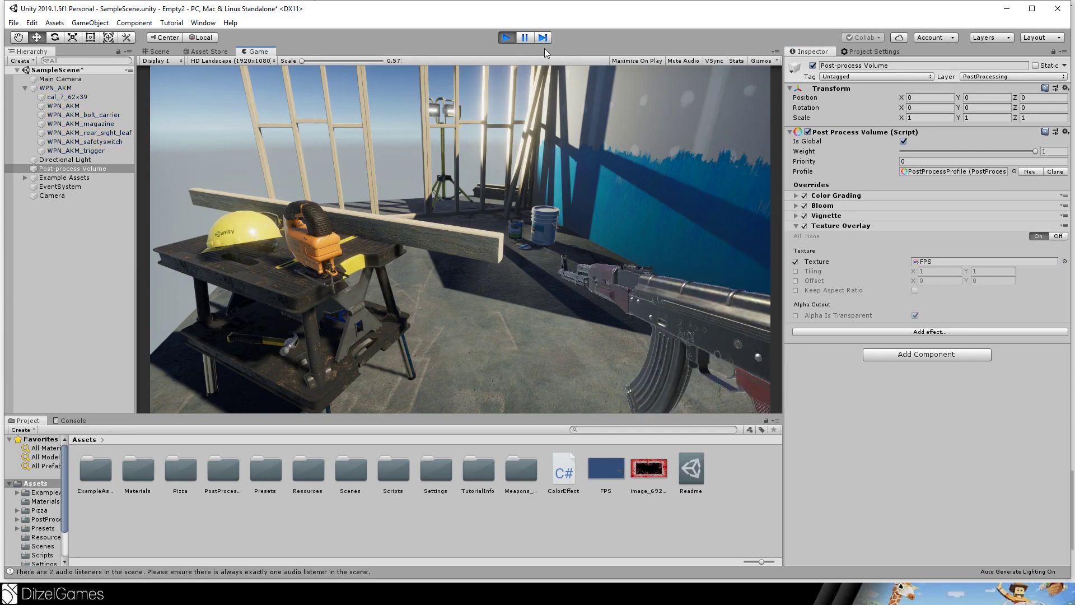
right_click_drag(596, 286, 627, 280)
key("w")
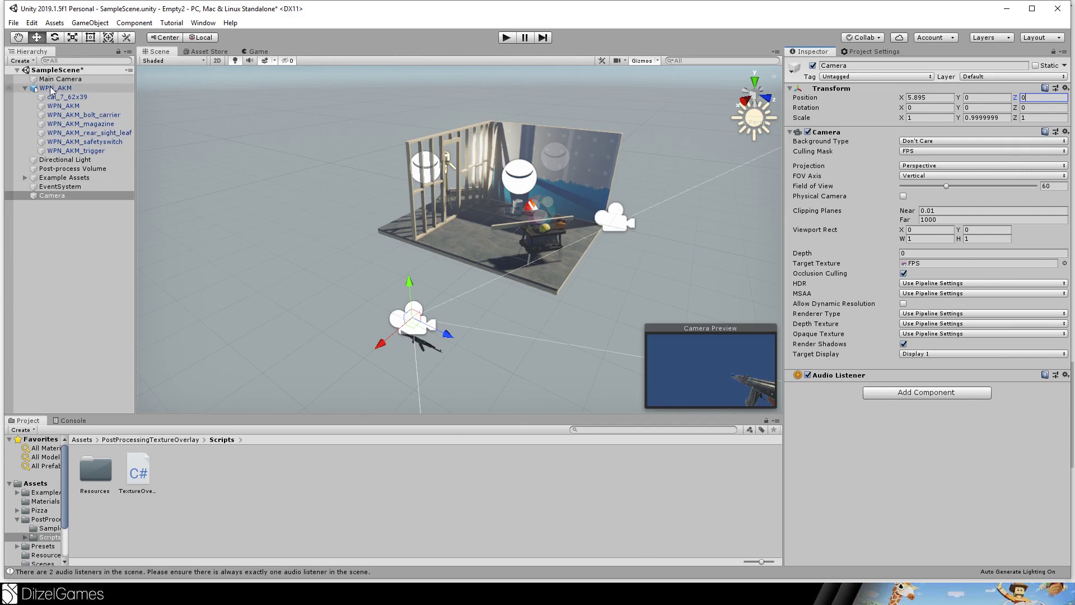
Parent WPN_AKM to the weapon Camera, and nest that Camera under the Main Camera.
left_click_drag(55, 88, 51, 196)
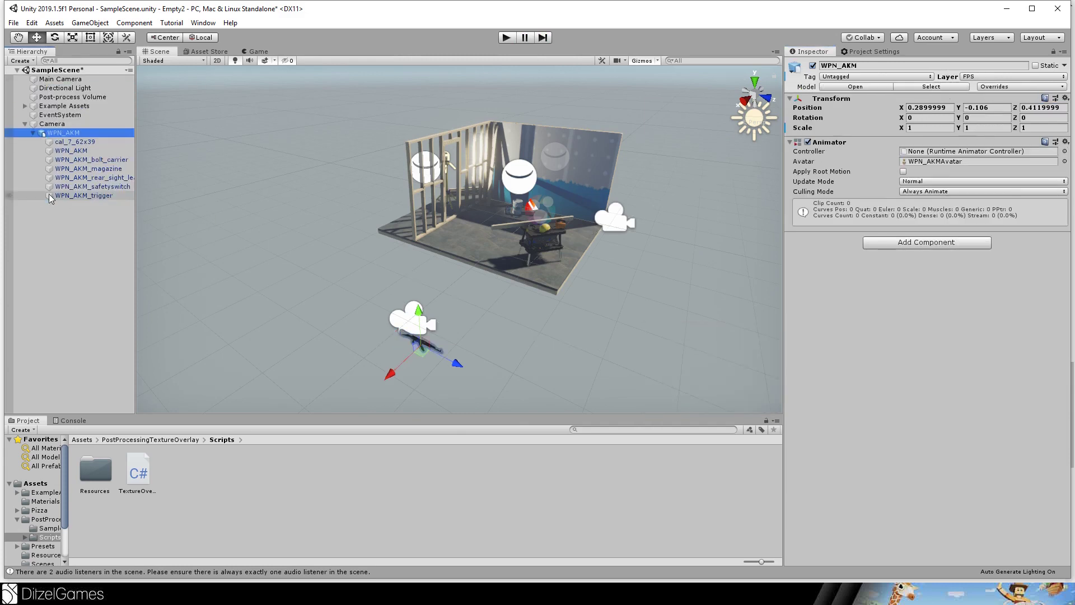
left_click(57, 125)
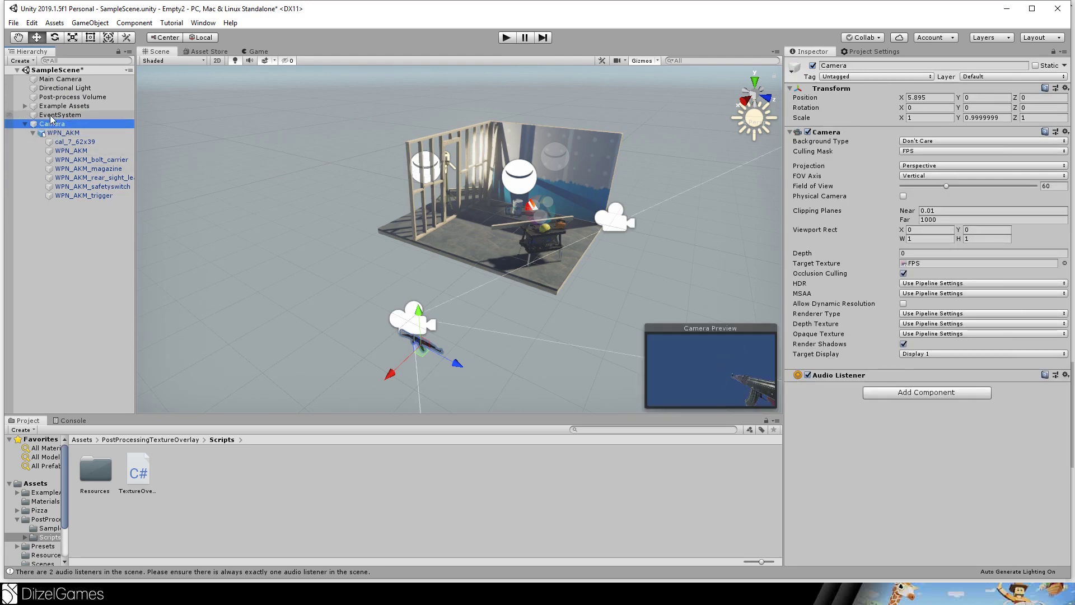
left_click_drag(63, 81, 62, 79)
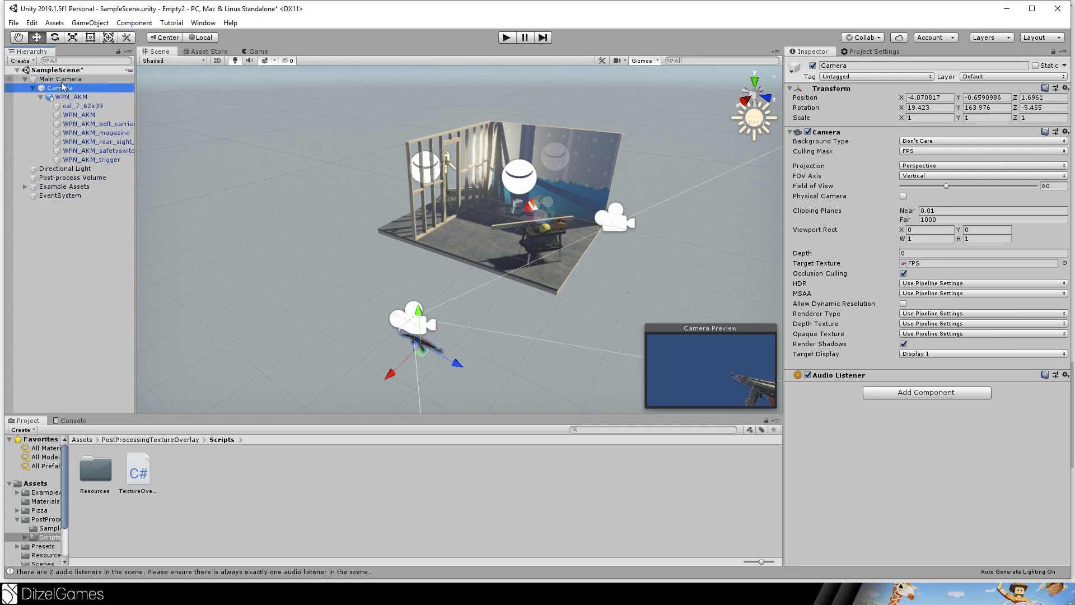
Reset the nested weapon Camera's local position and rotation to 0 on all axes.
left_click(930, 97)
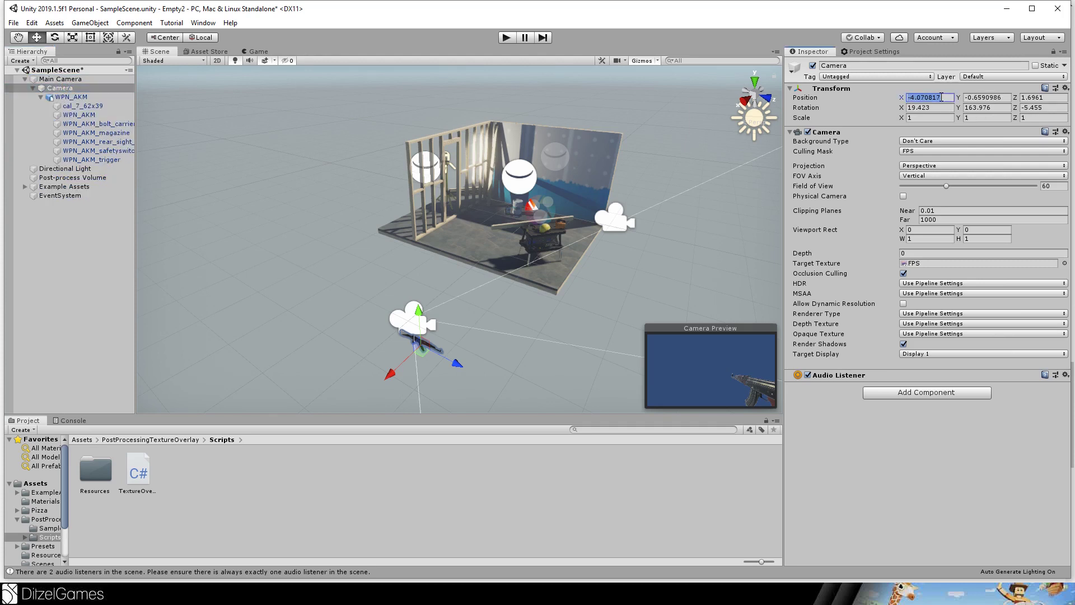
type("0")
key("Tab")
type("0")
type("0")
key("Tab")
type("0")
key("Tab")
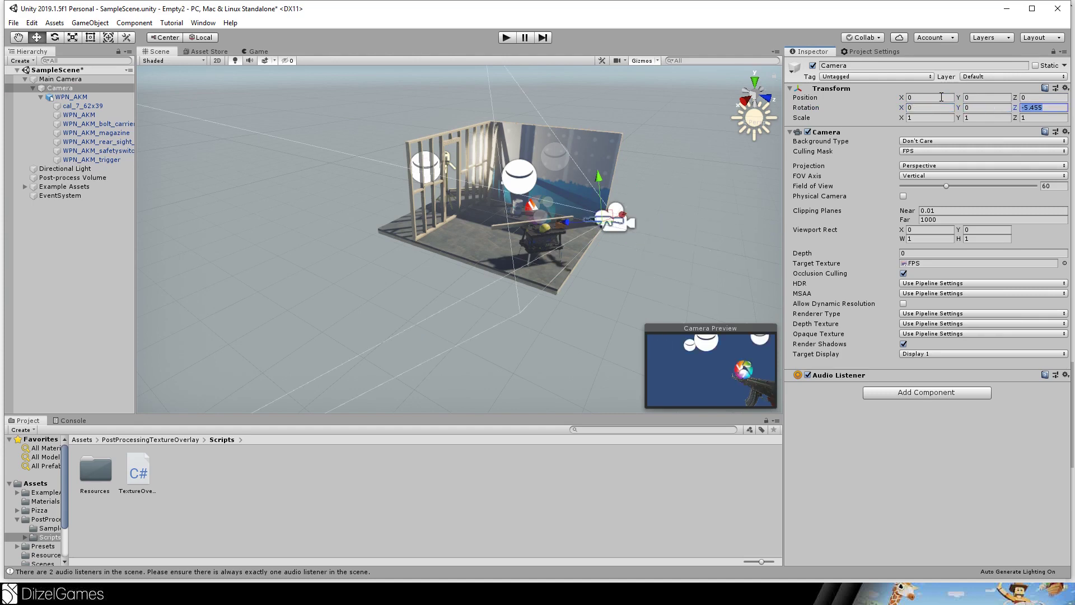
type("0")
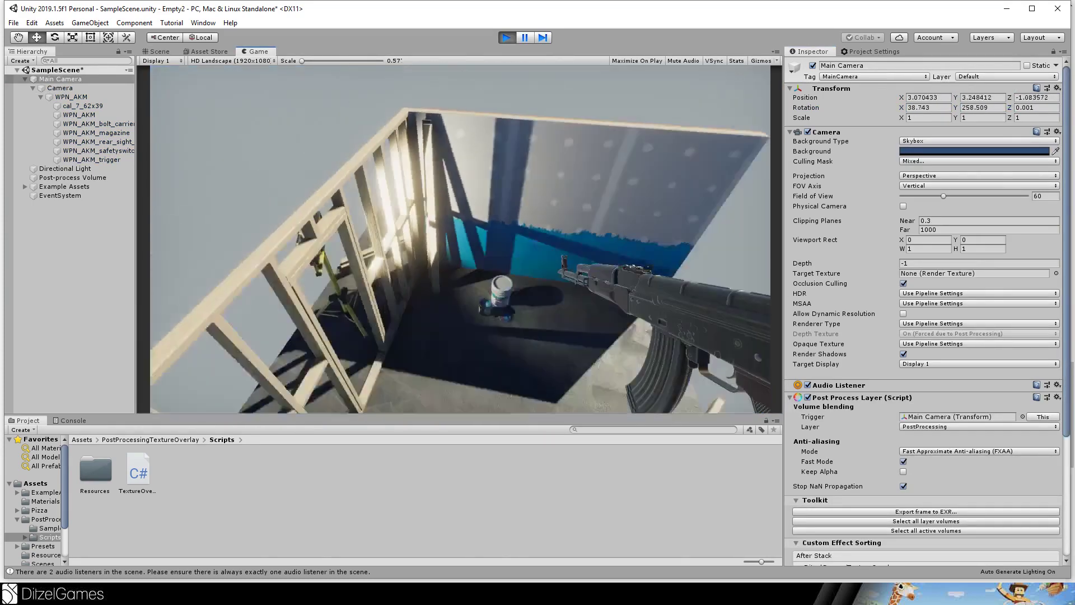
Play the scene and fly the Main Camera around the construction set to examine how the overlaid rifle follows and is lit.
key("w")
key("a")
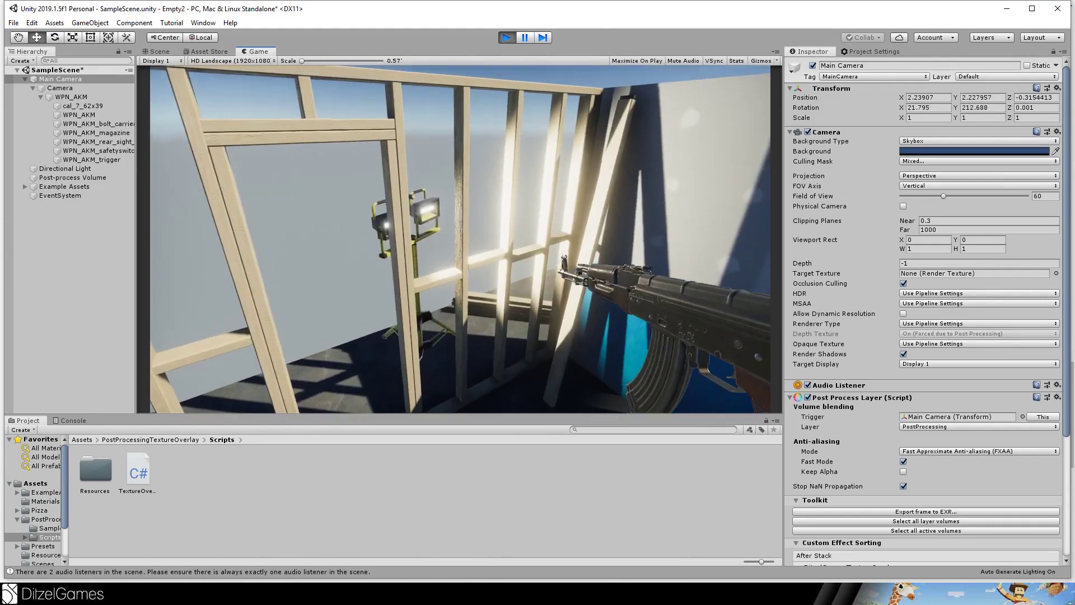
key("w")
key("w")
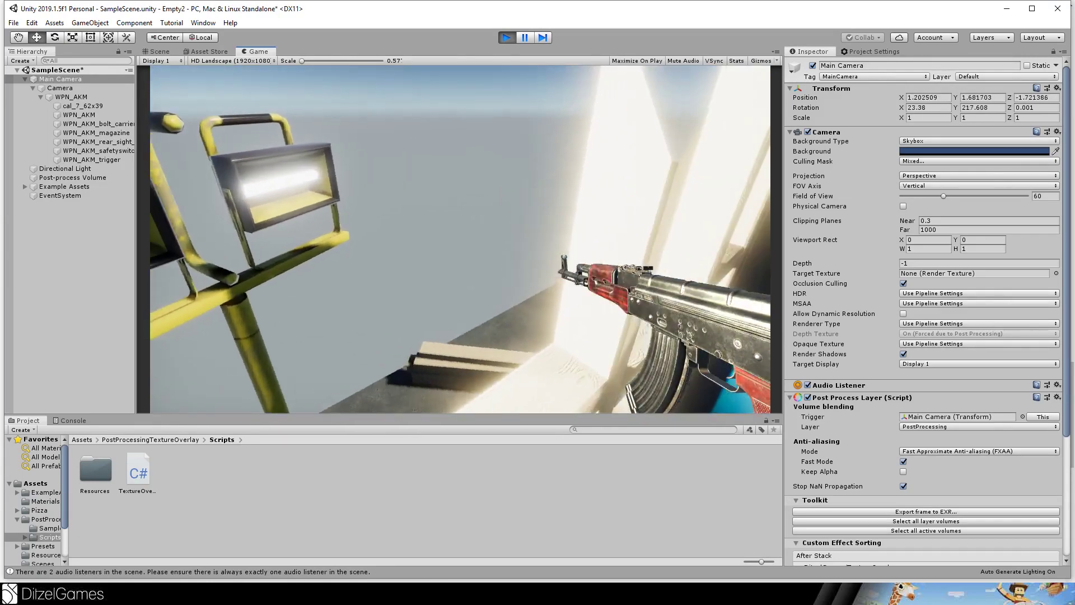
key("s")
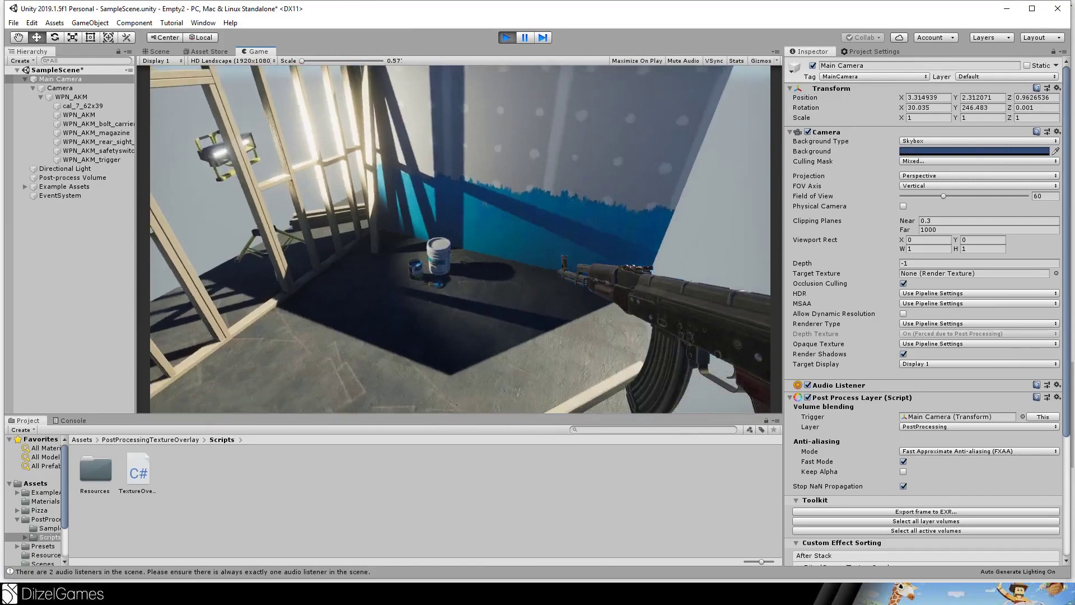
key("w")
key("s")
key("w")
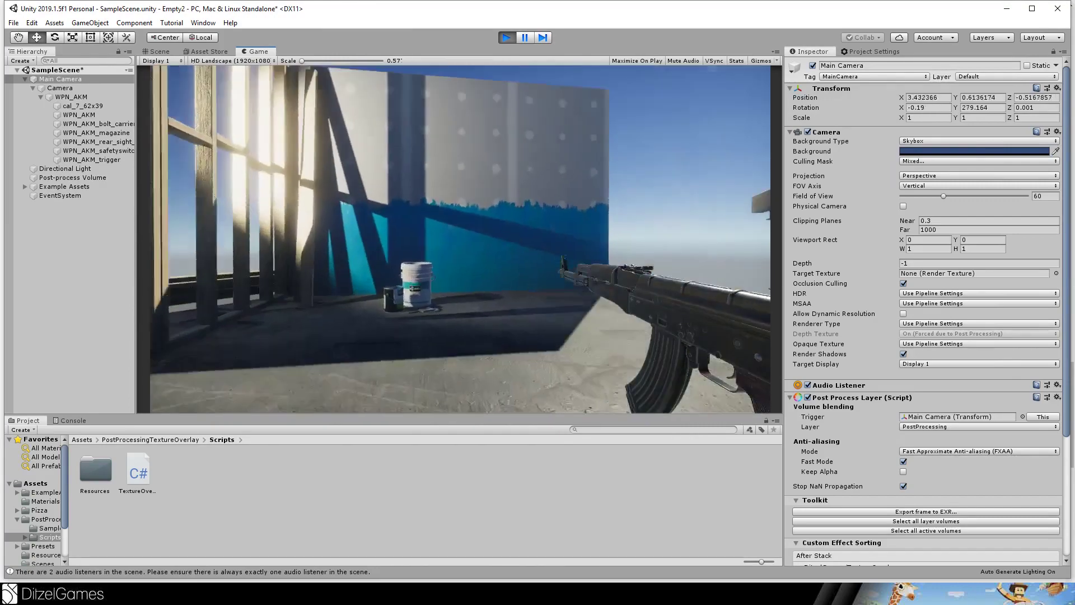
key("w")
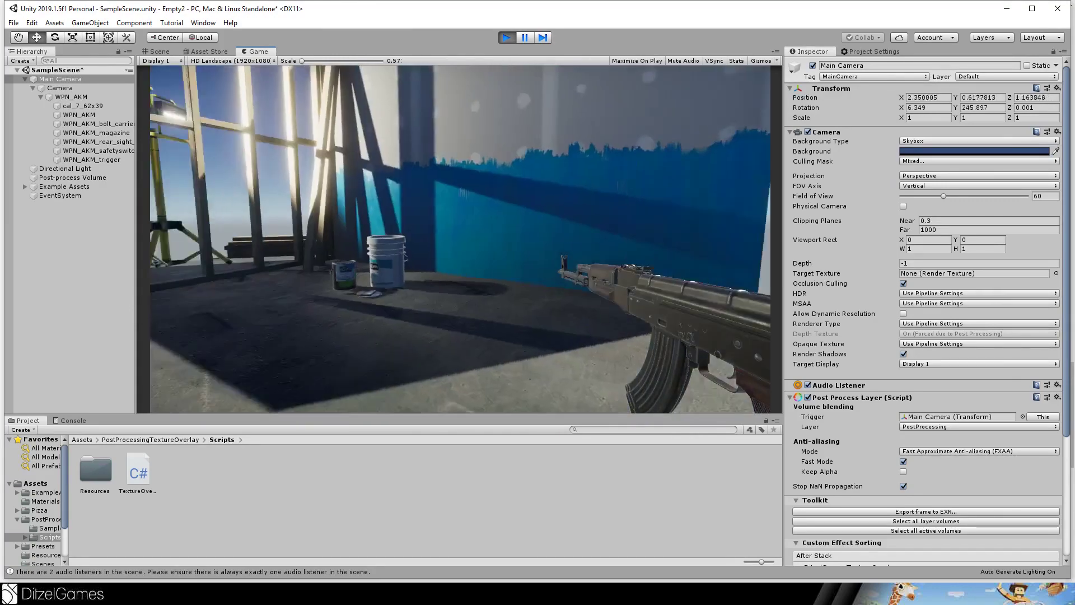
key("w")
key("s")
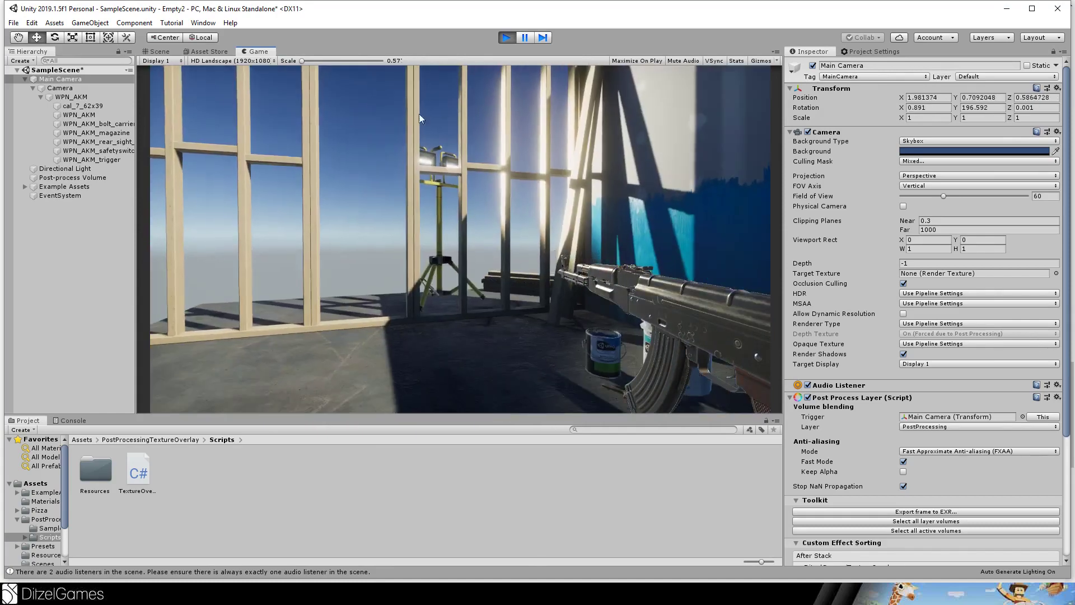
Compare the Scene and Game views during play while moving close to the blue wall to check the rifle for clipping.
left_click(159, 52)
right_click_drag(359, 145, 481, 127)
key("w")
key("w")
key("s")
left_click(256, 52)
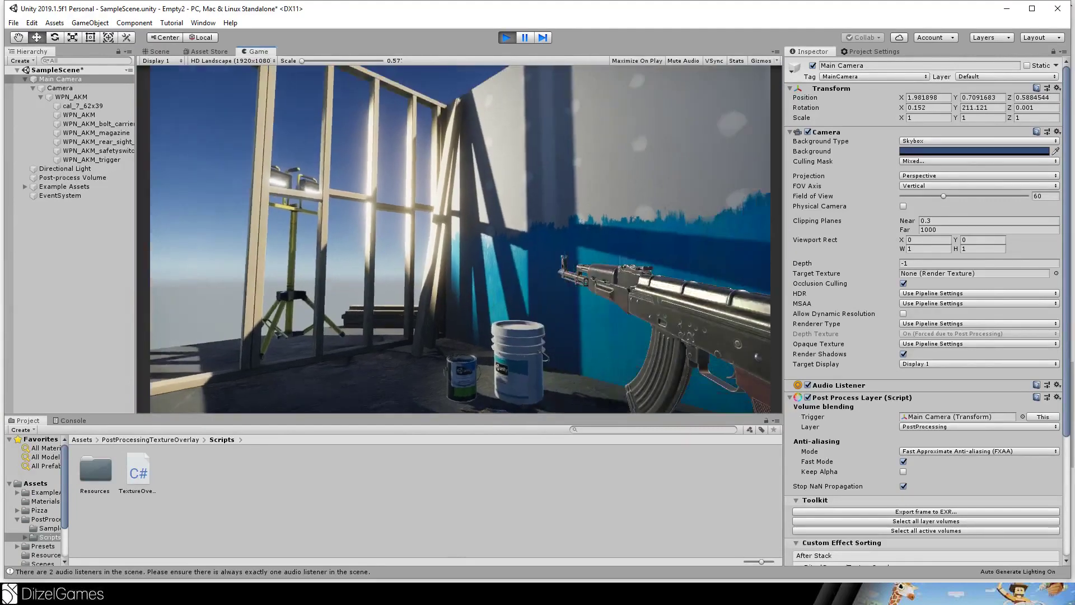
key("w")
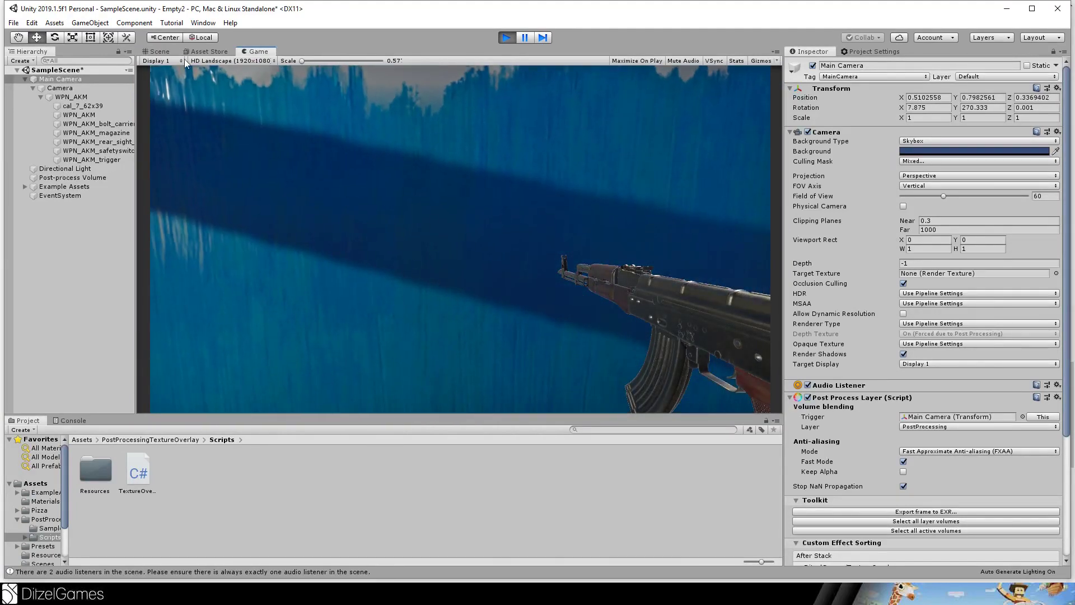
left_click(159, 52)
left_click(257, 51)
key("s")
key("w")
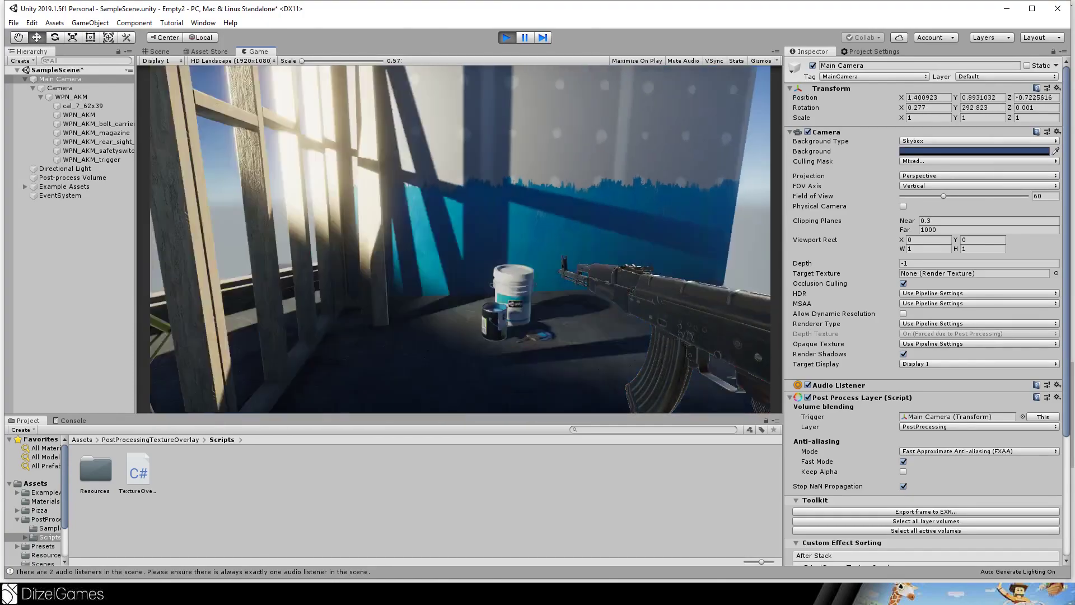